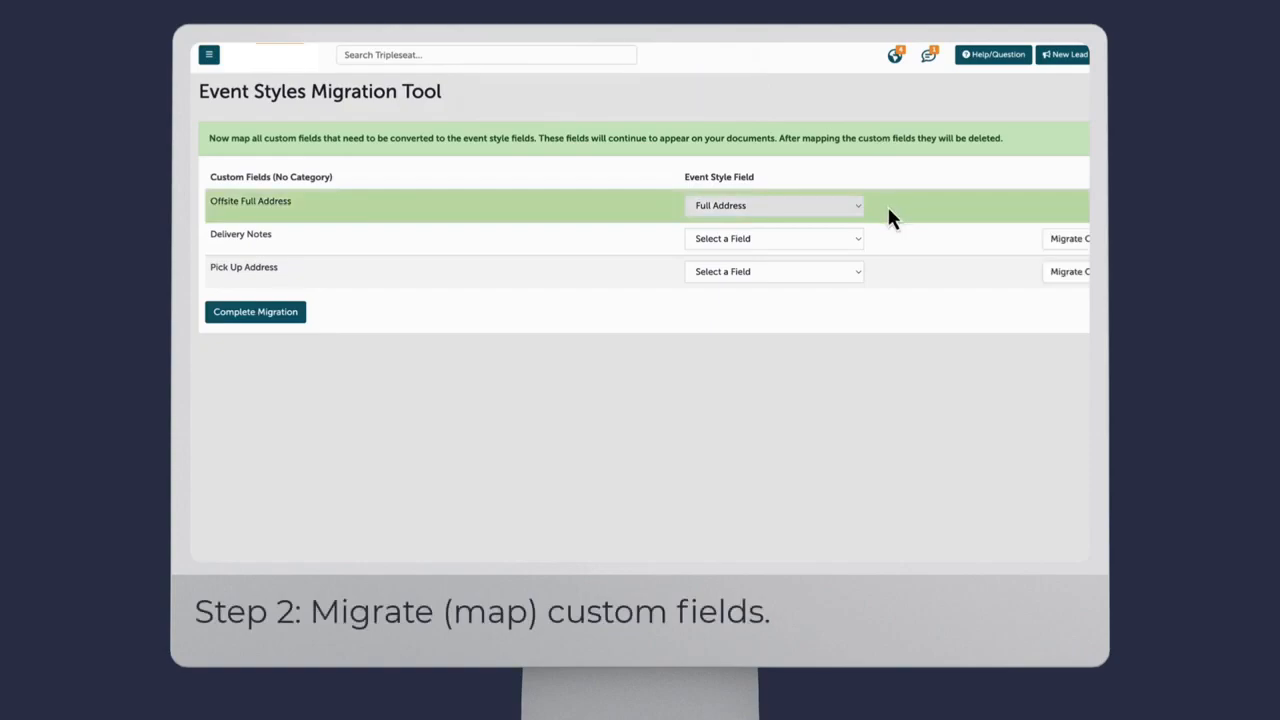
Step: Map the Delivery Notes custom field to the Delivery Instructions event style field and confirm its migration
click(838, 242)
click(821, 345)
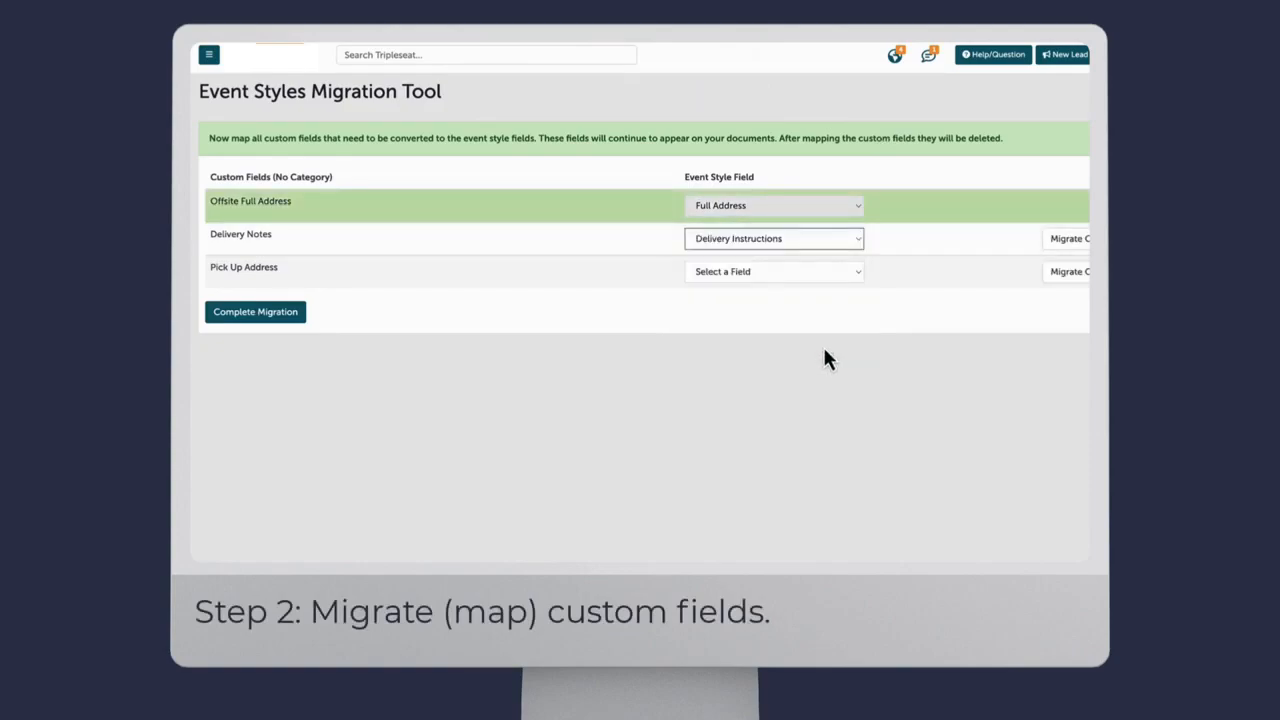
click(1062, 240)
click(727, 91)
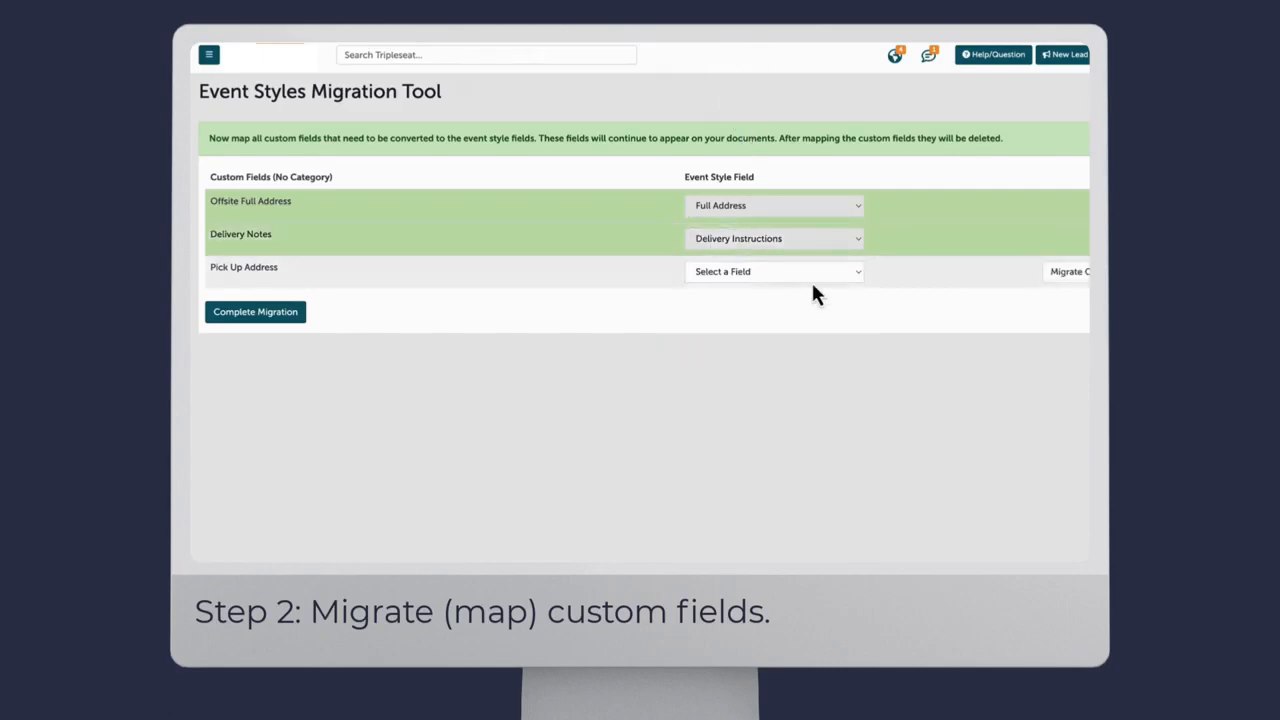
Step: Migrate the Pick Up Address custom field to the Full Address event style field and complete the migration
click(809, 277)
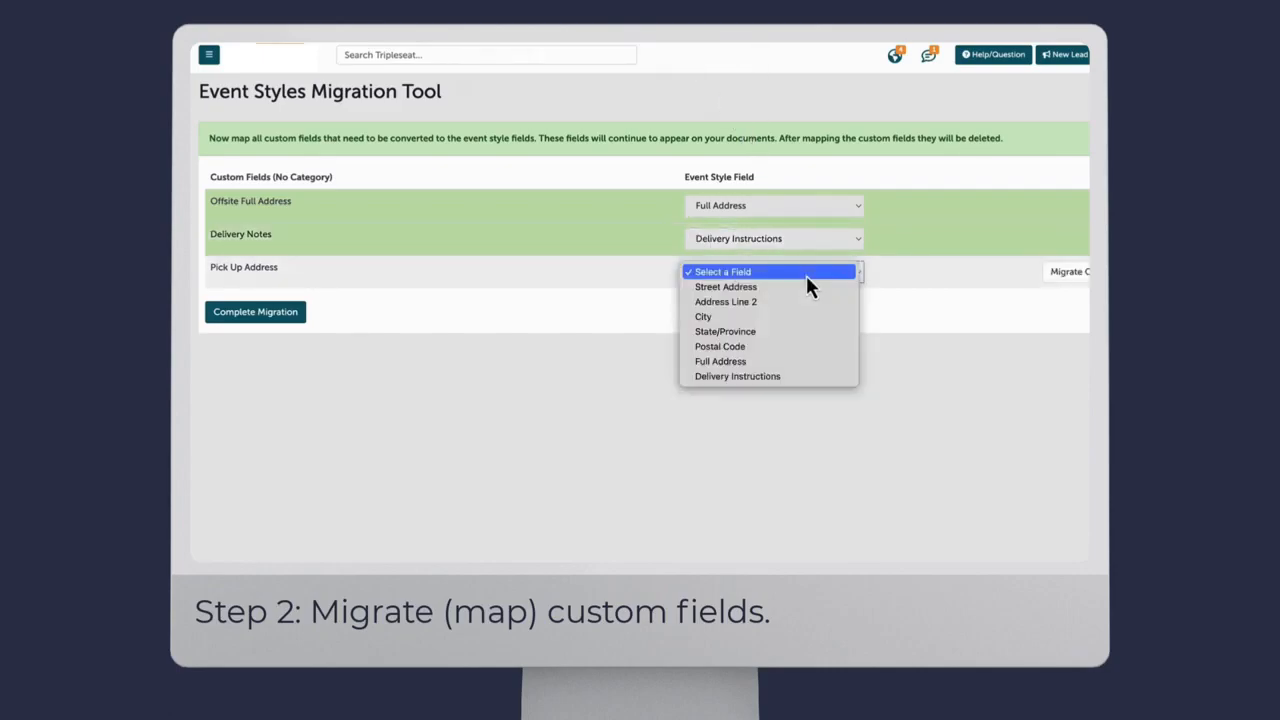
click(809, 362)
click(1064, 274)
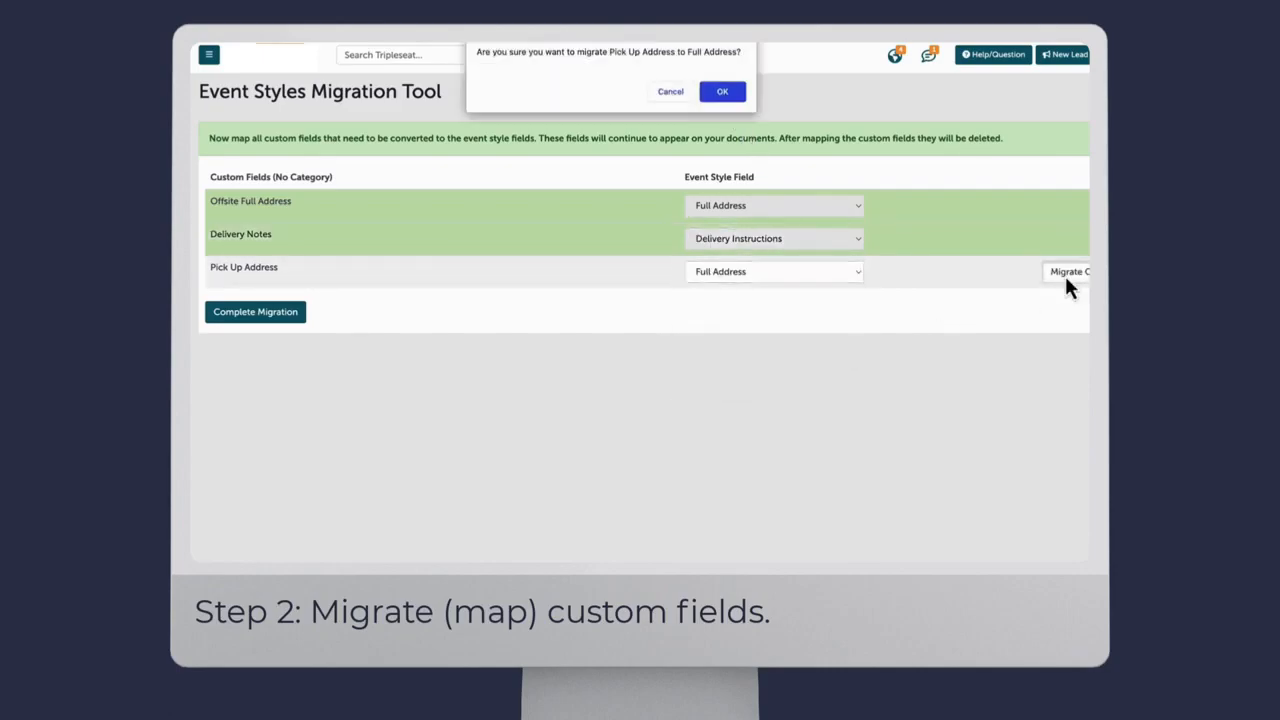
click(731, 93)
click(285, 315)
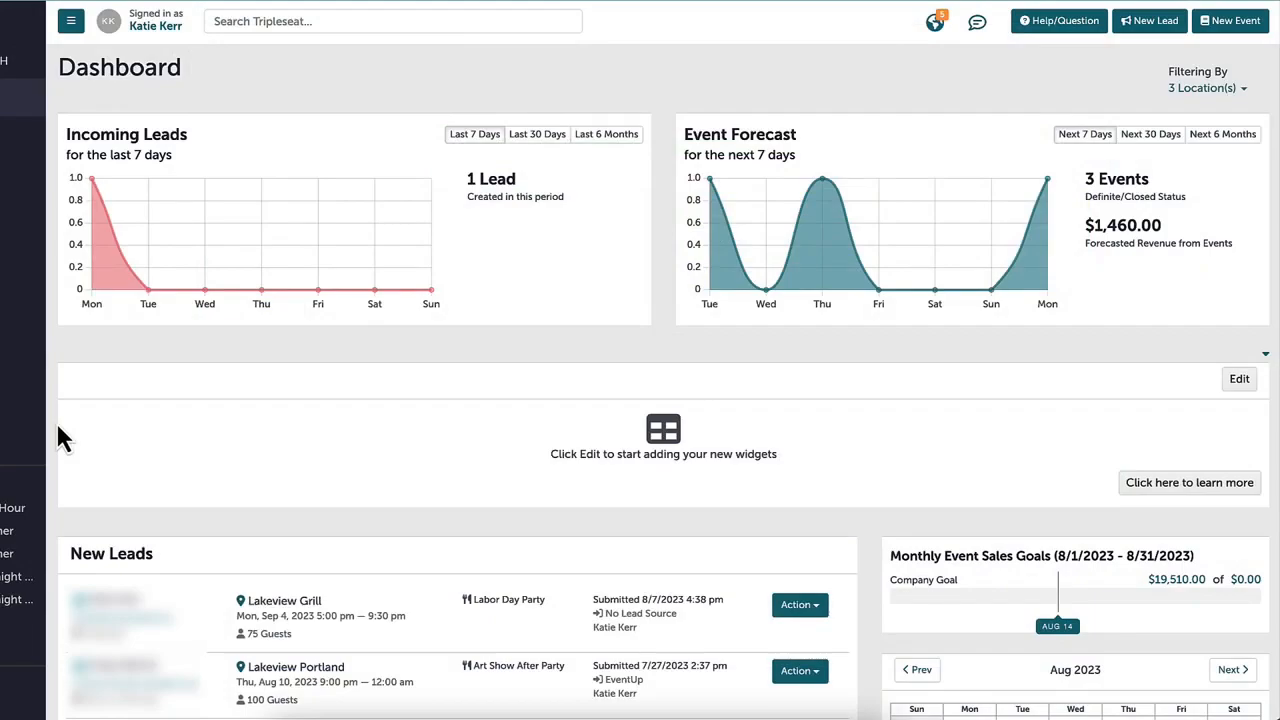
Step: View the available support options and close them
click(1052, 28)
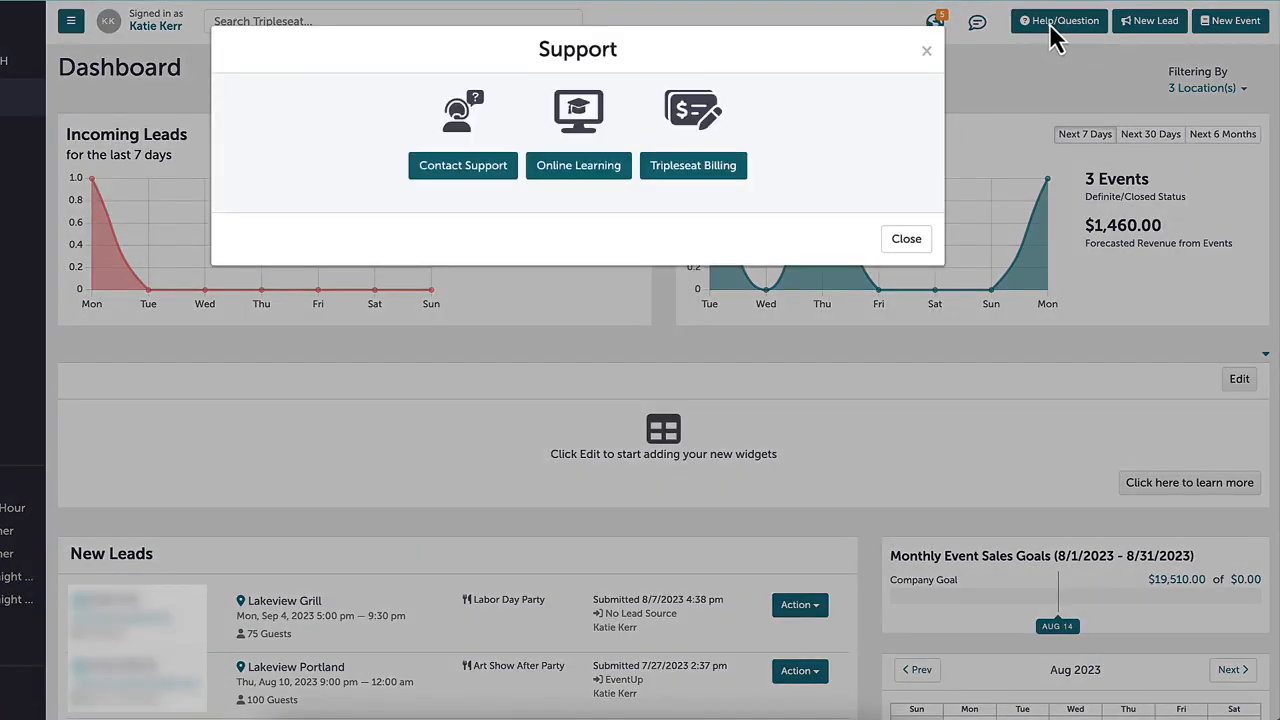
click(928, 54)
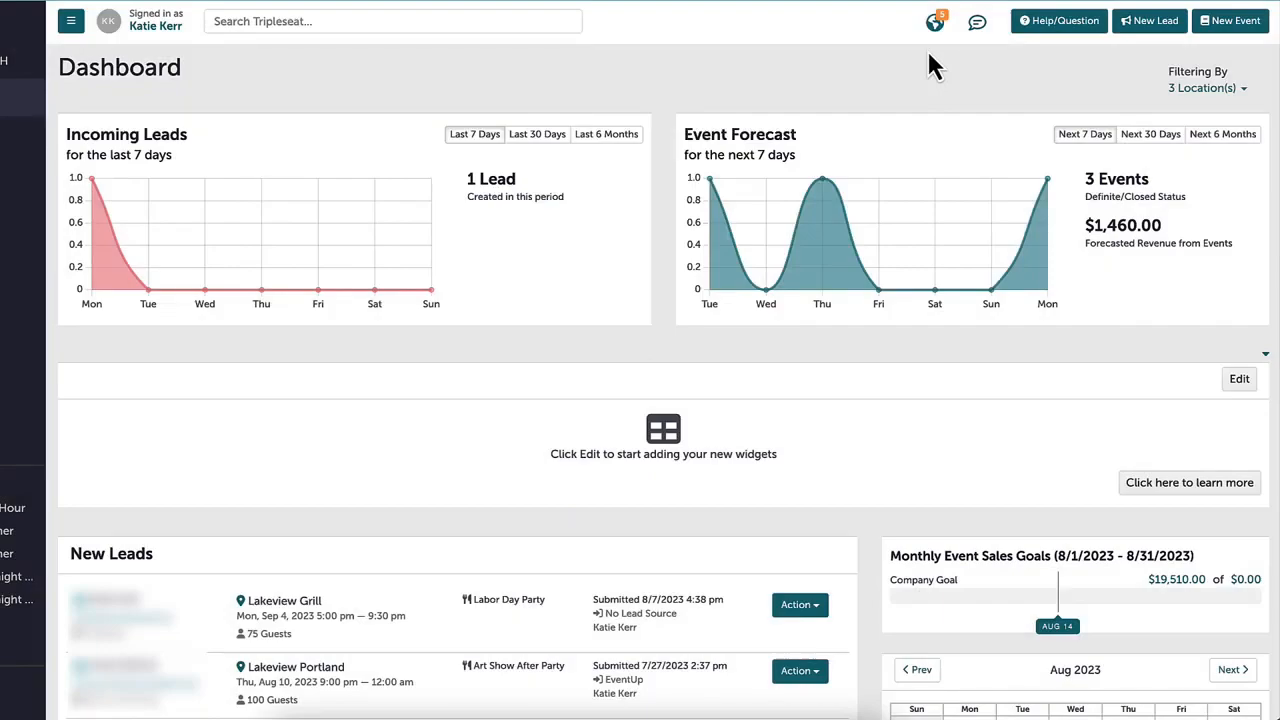
Step: Open the Locations settings
scroll(12, 686, down, 2)
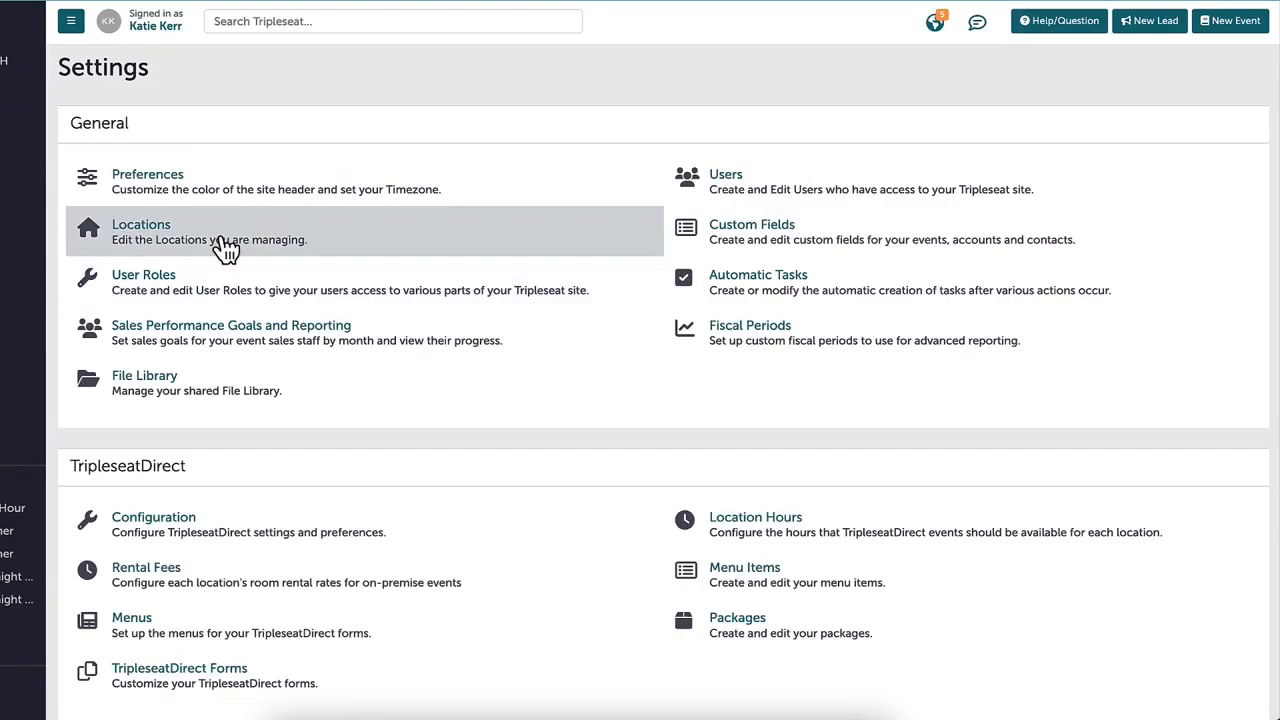
click(218, 248)
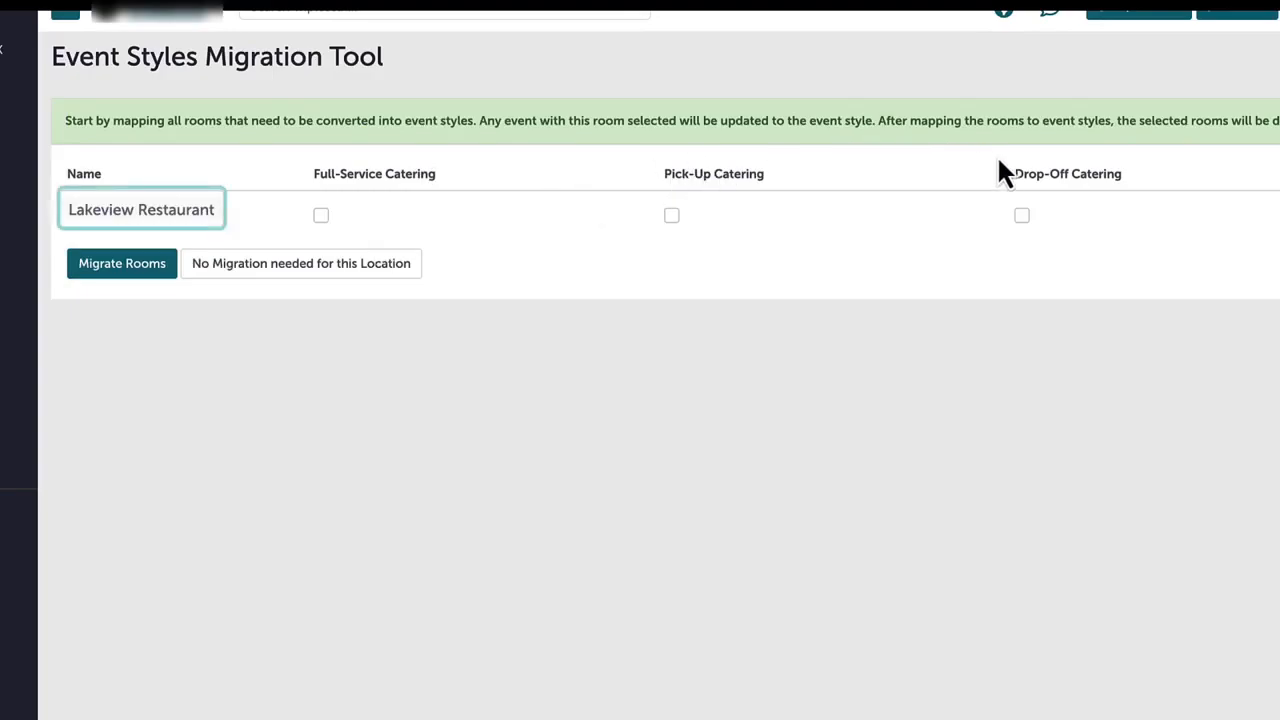
Step: For Lakeview Restaurant, migrate the Pick Up room to Pick-Up Catering and the Delivery room to Drop-Off Catering
click(672, 217)
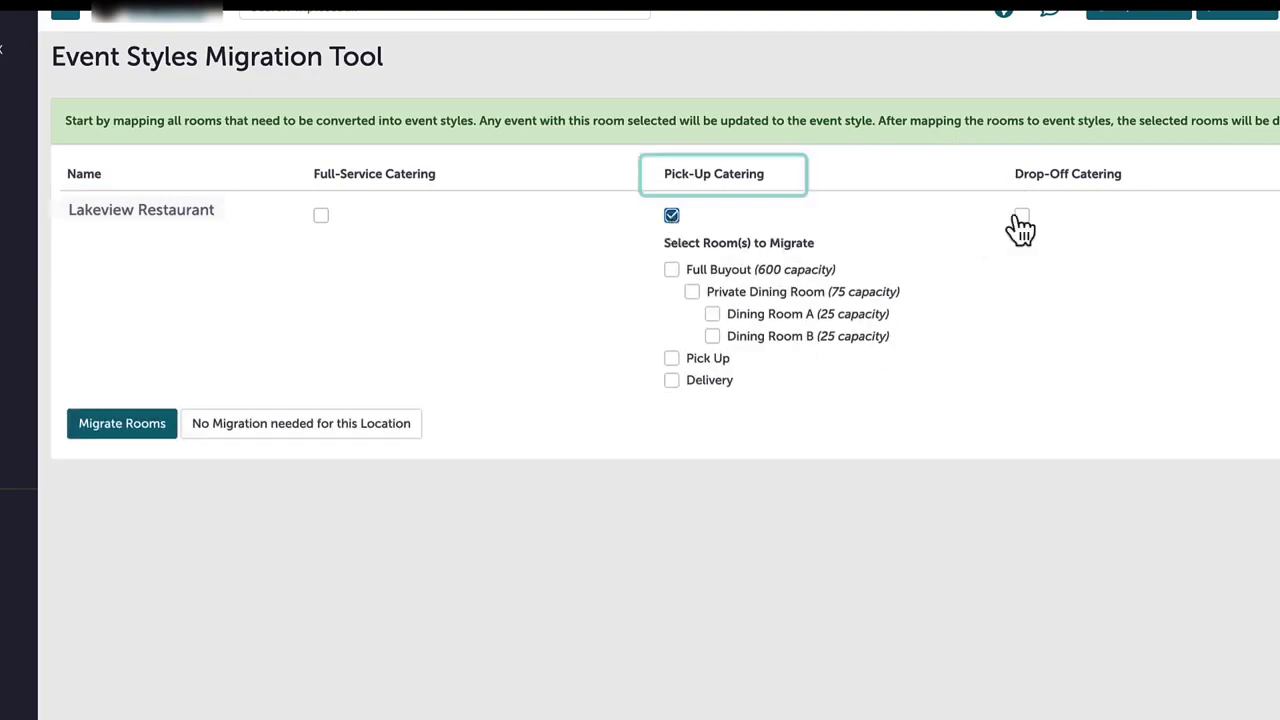
click(1022, 217)
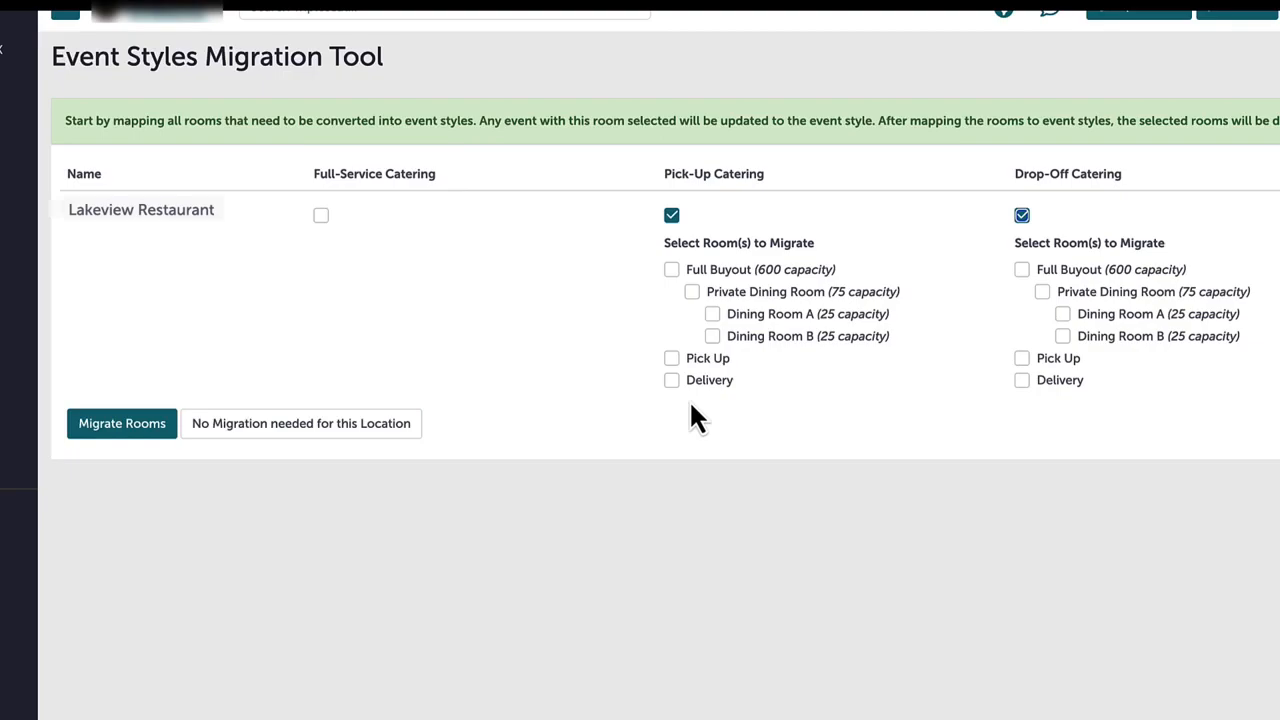
click(680, 360)
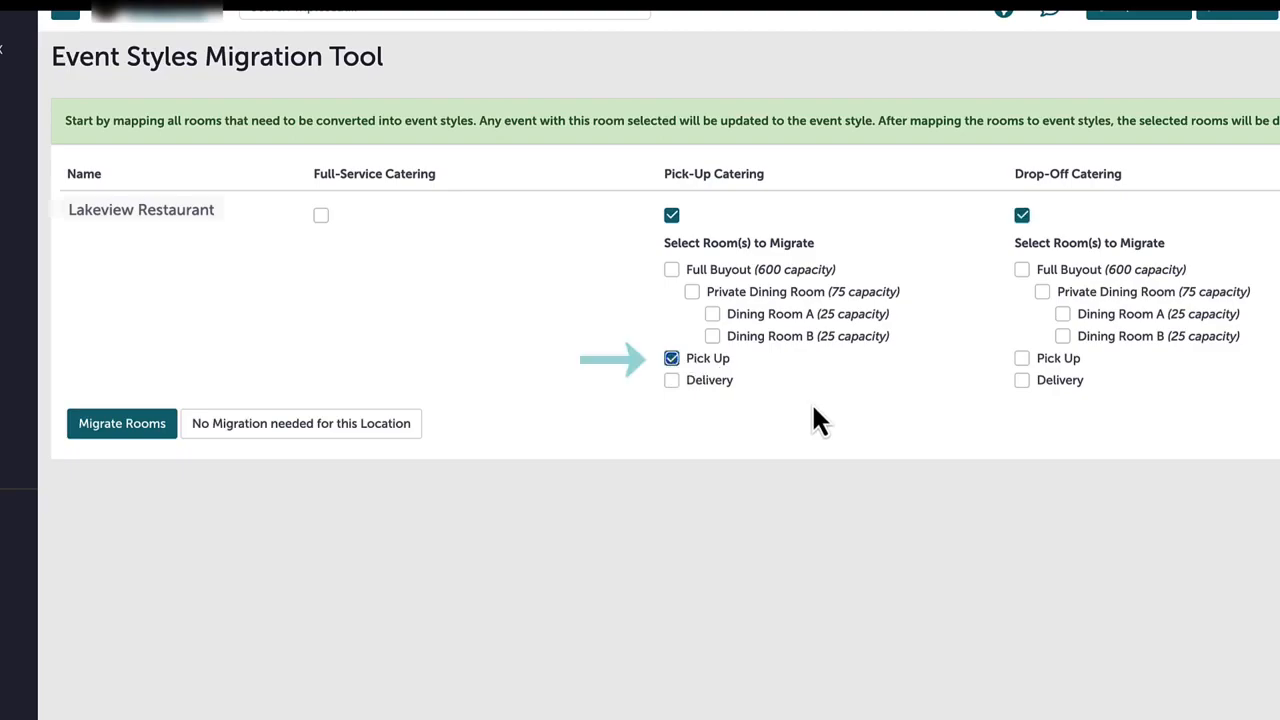
click(1022, 382)
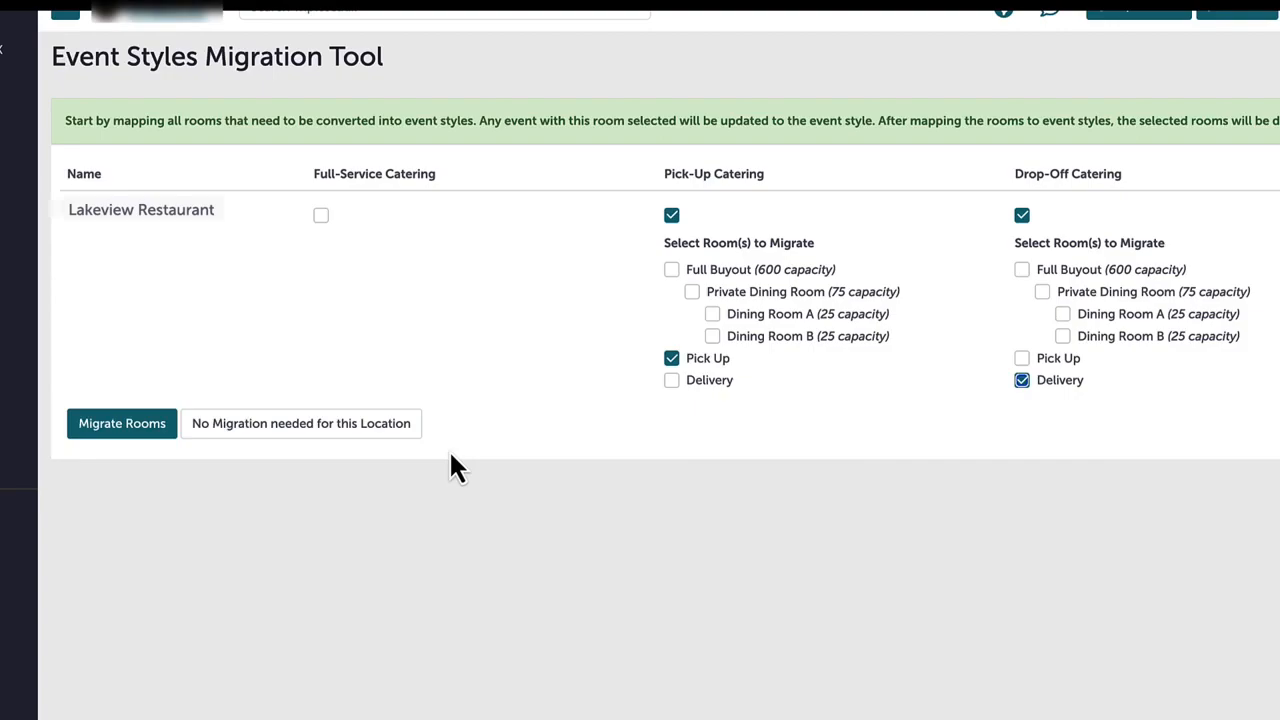
click(130, 428)
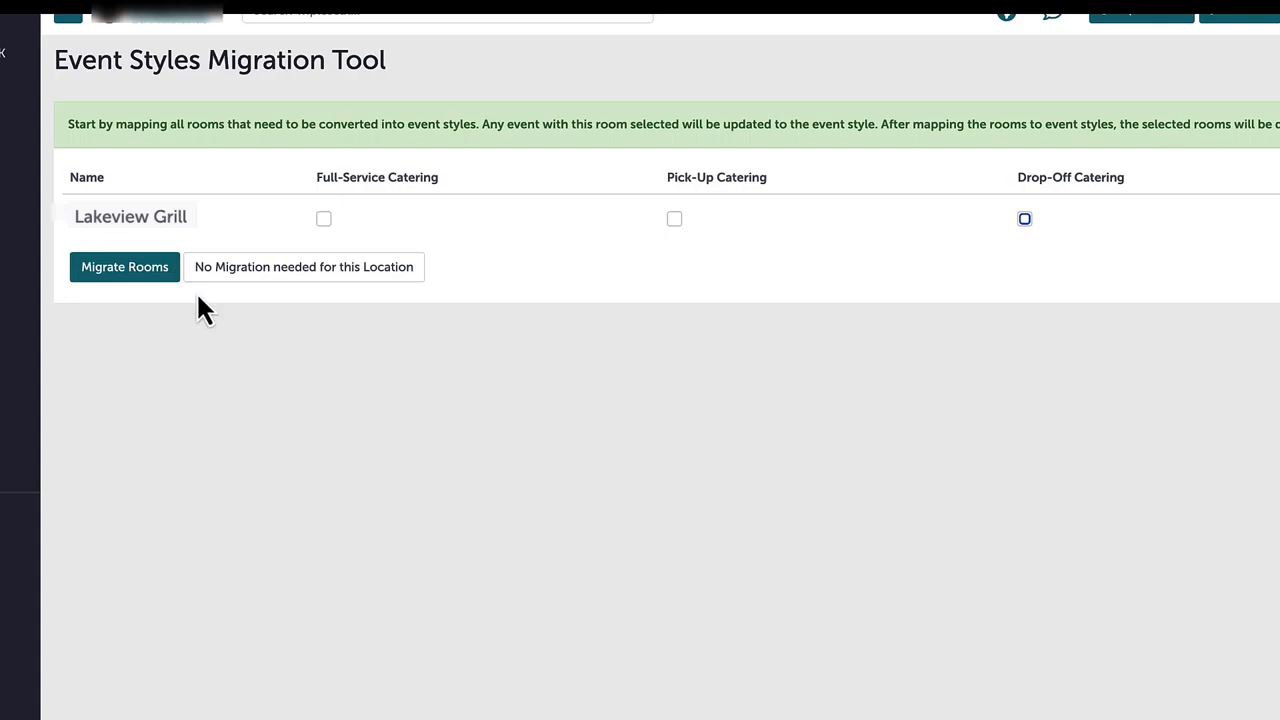
click(324, 220)
click(674, 220)
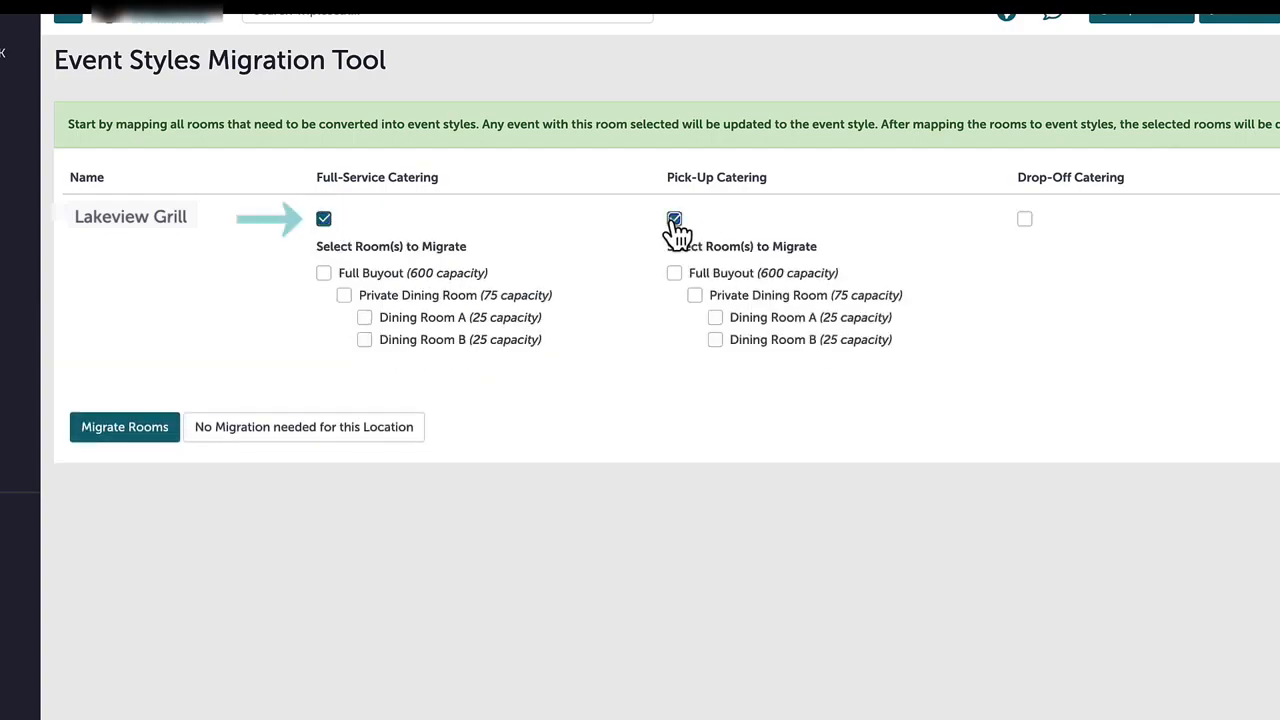
click(1025, 220)
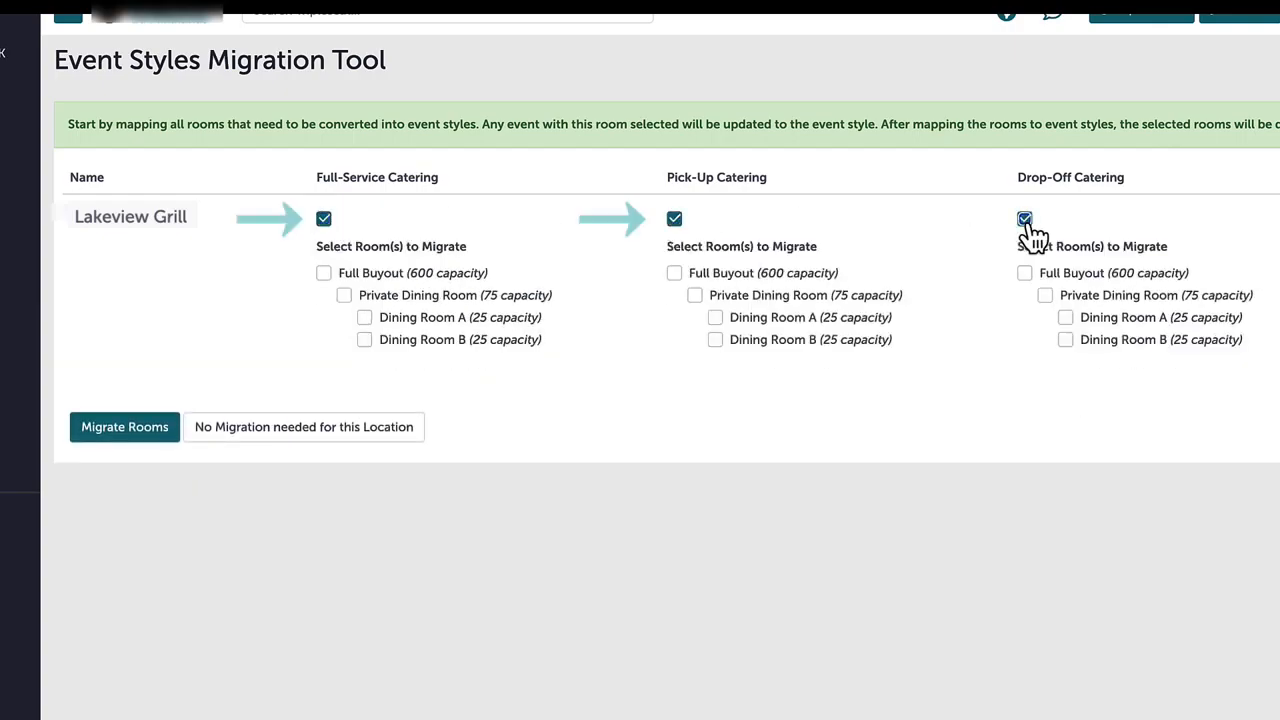
click(1025, 222)
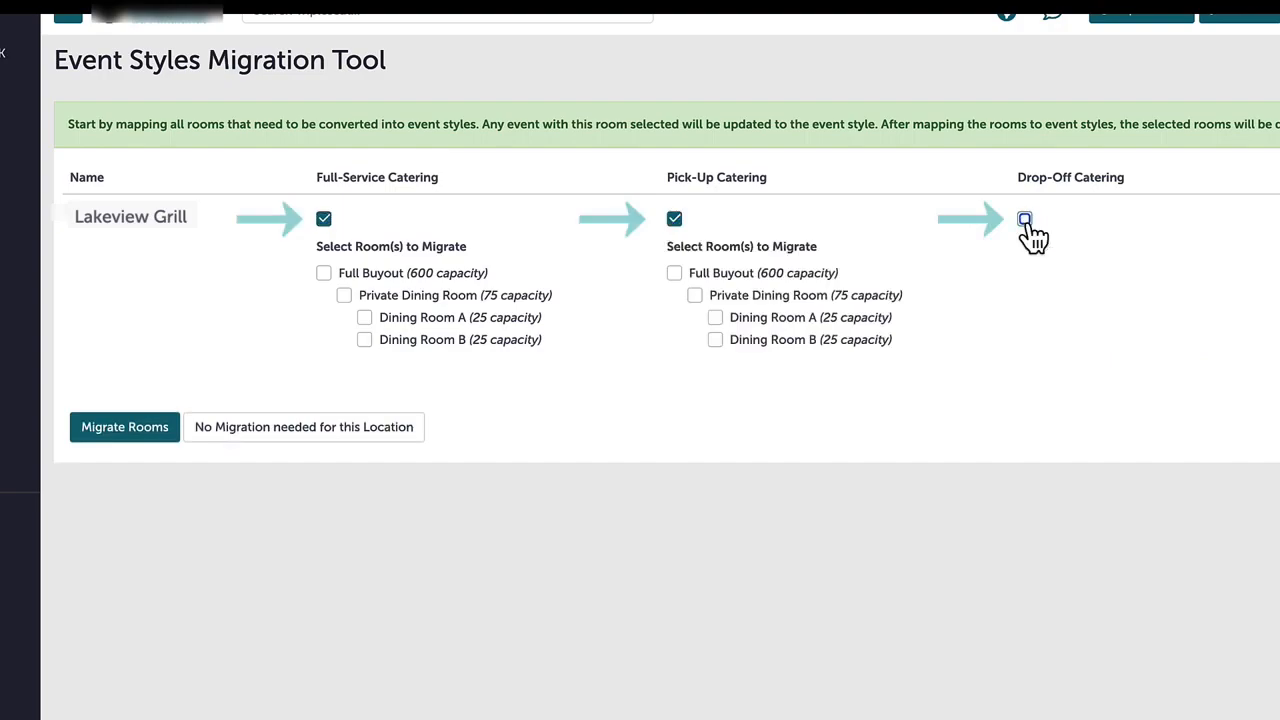
click(675, 221)
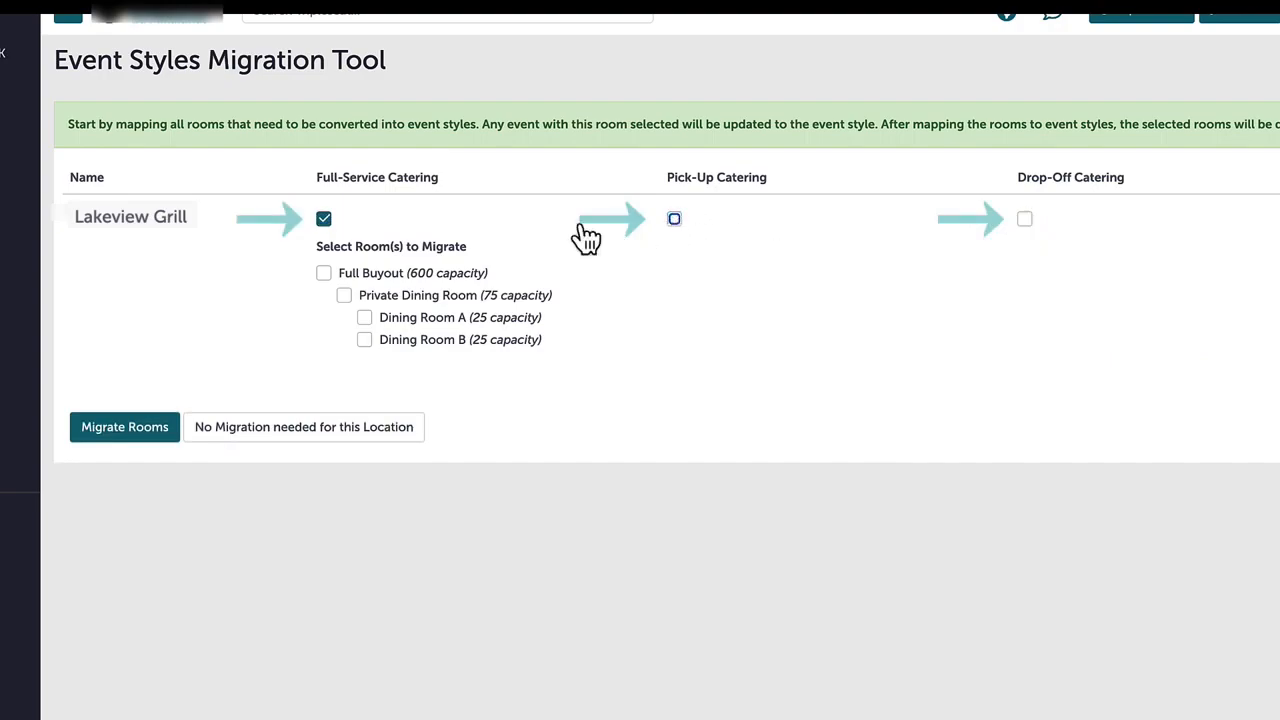
click(324, 220)
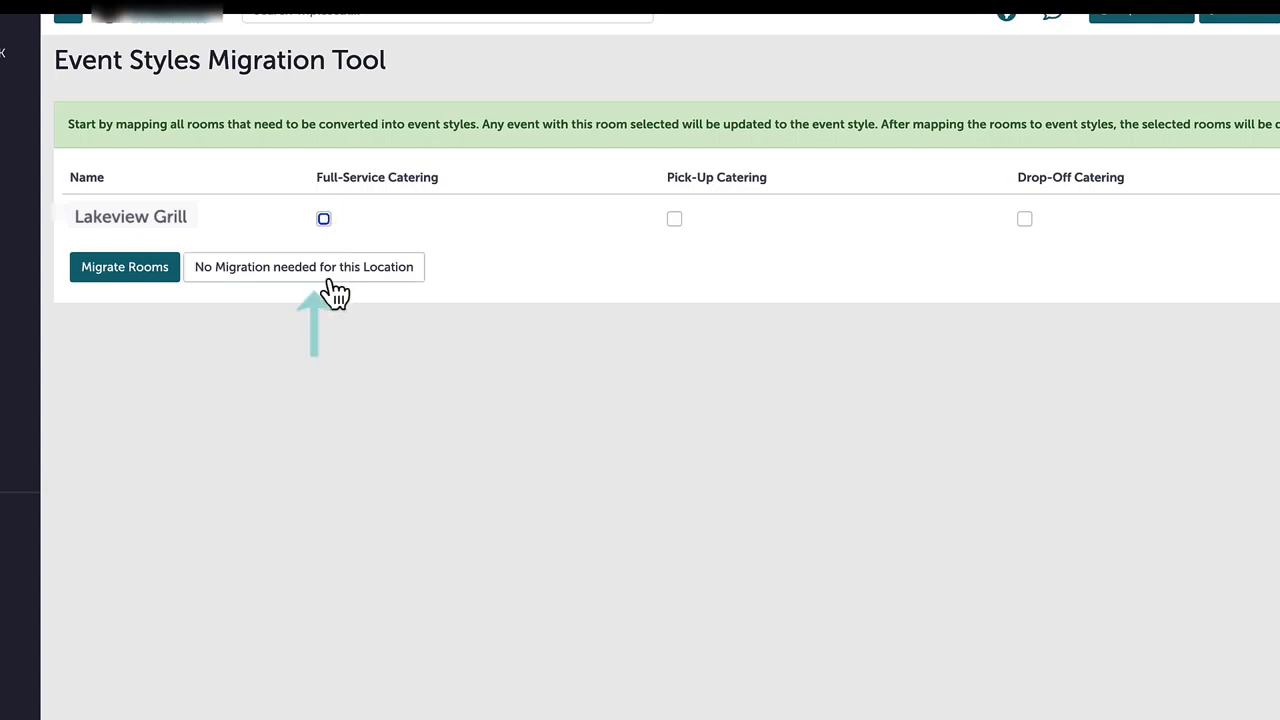
Step: Mark Lakeview Grill as a location that needs no migration and confirm skipping it
click(330, 276)
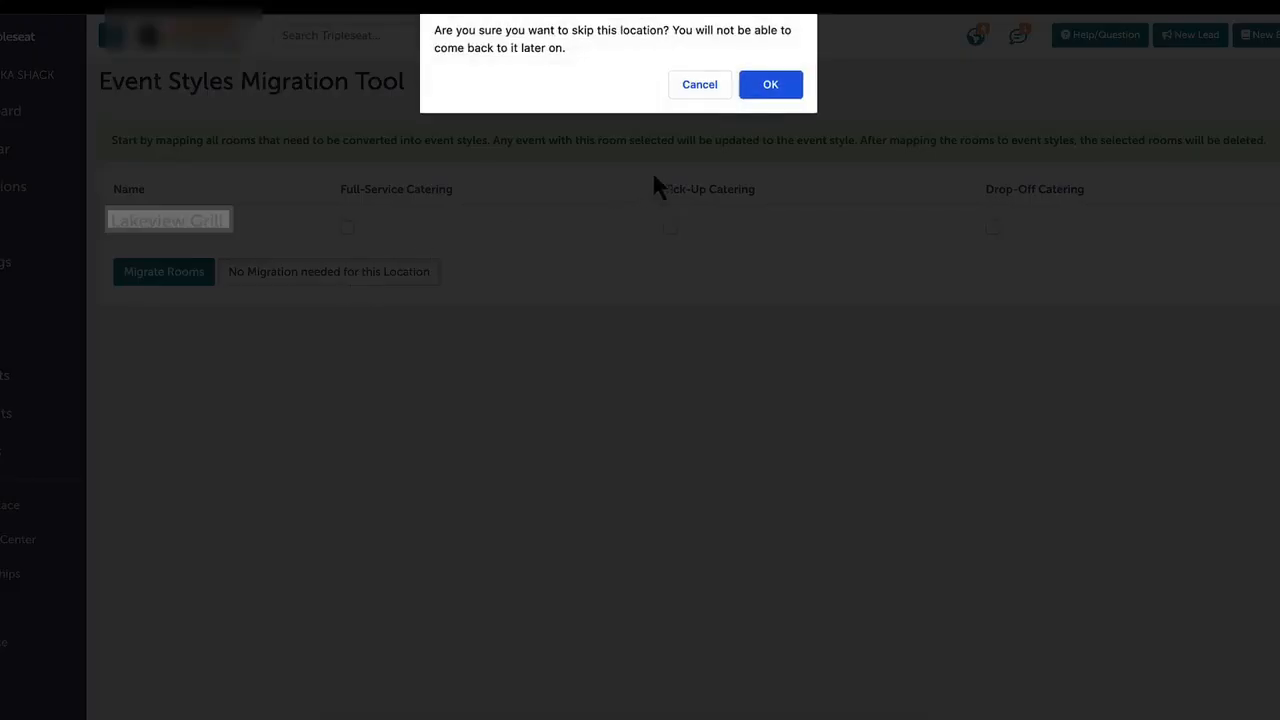
click(770, 88)
click(770, 86)
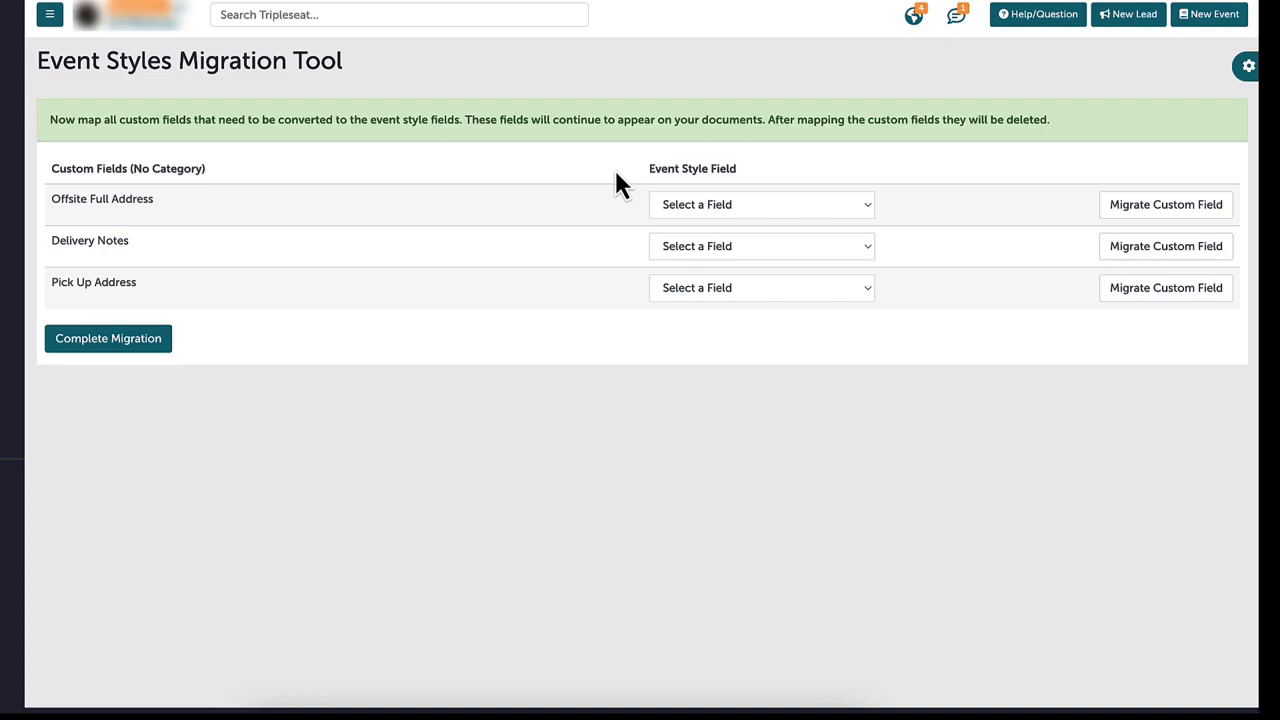
Step: Migrate the Offsite Full Address custom field to the Full Address event style field
click(830, 215)
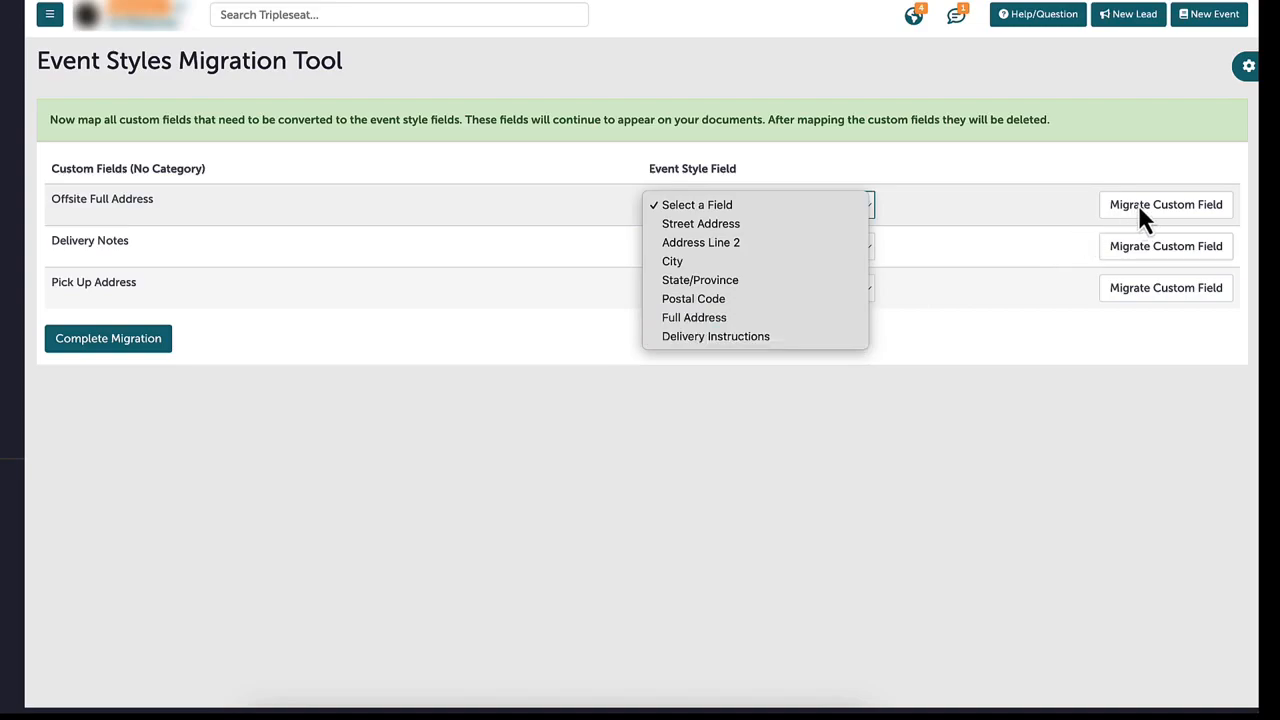
click(807, 319)
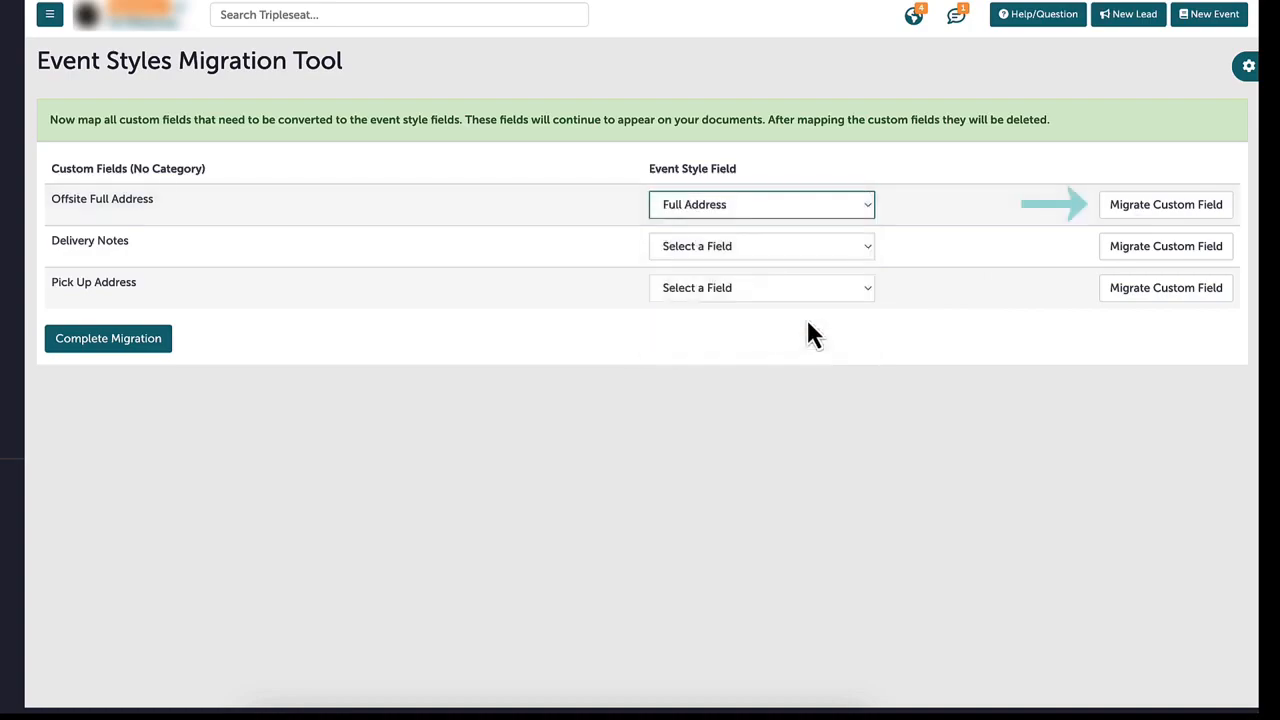
click(1162, 221)
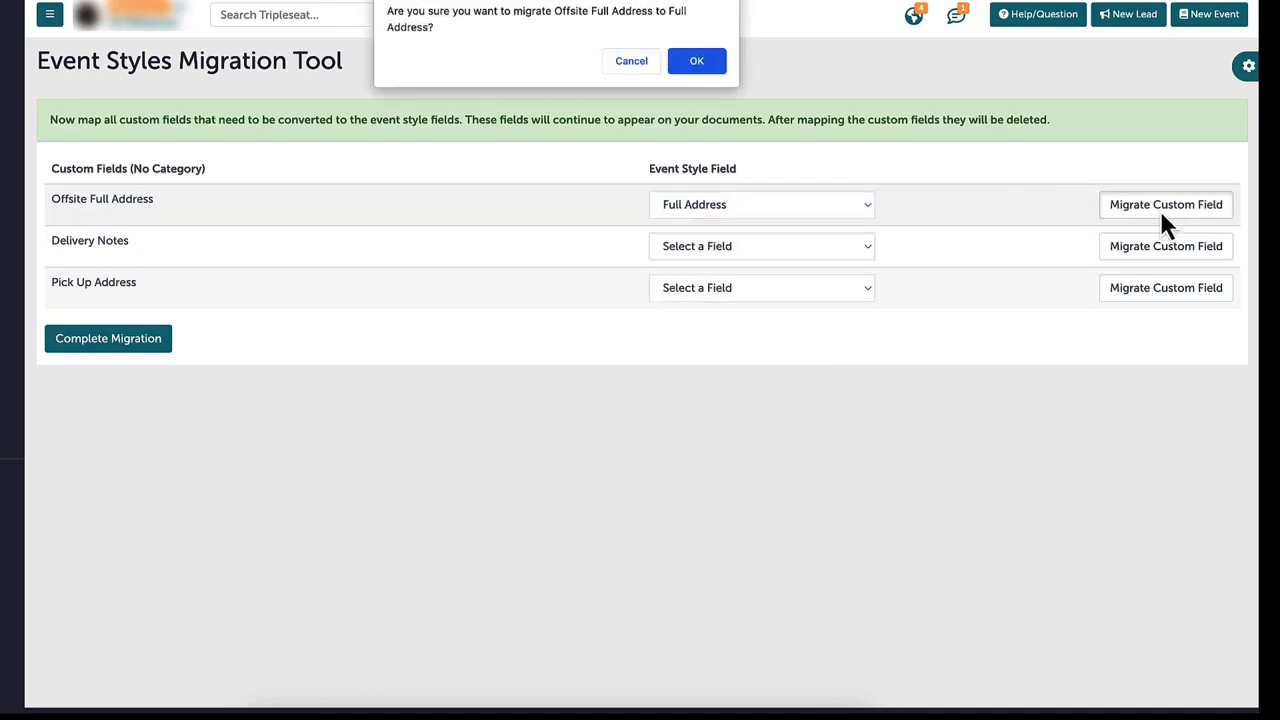
click(697, 66)
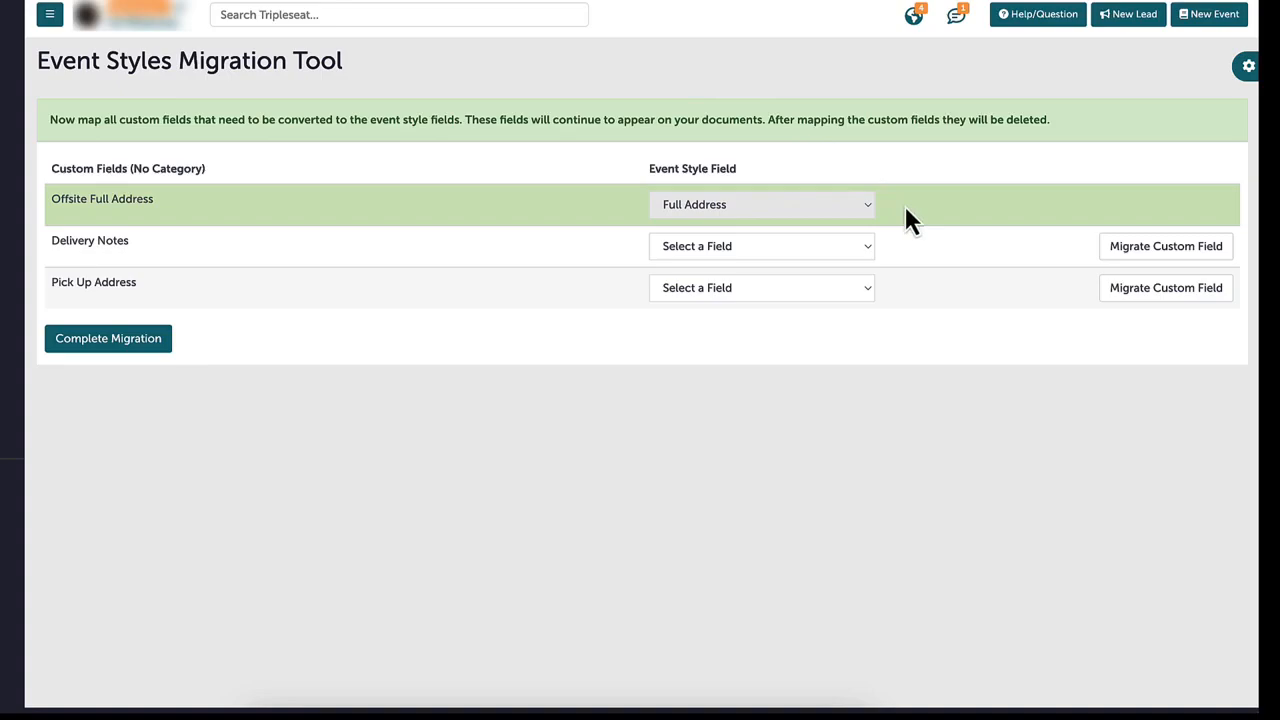
Step: Migrate the Delivery Notes custom field to the Delivery Instructions event style field
click(842, 247)
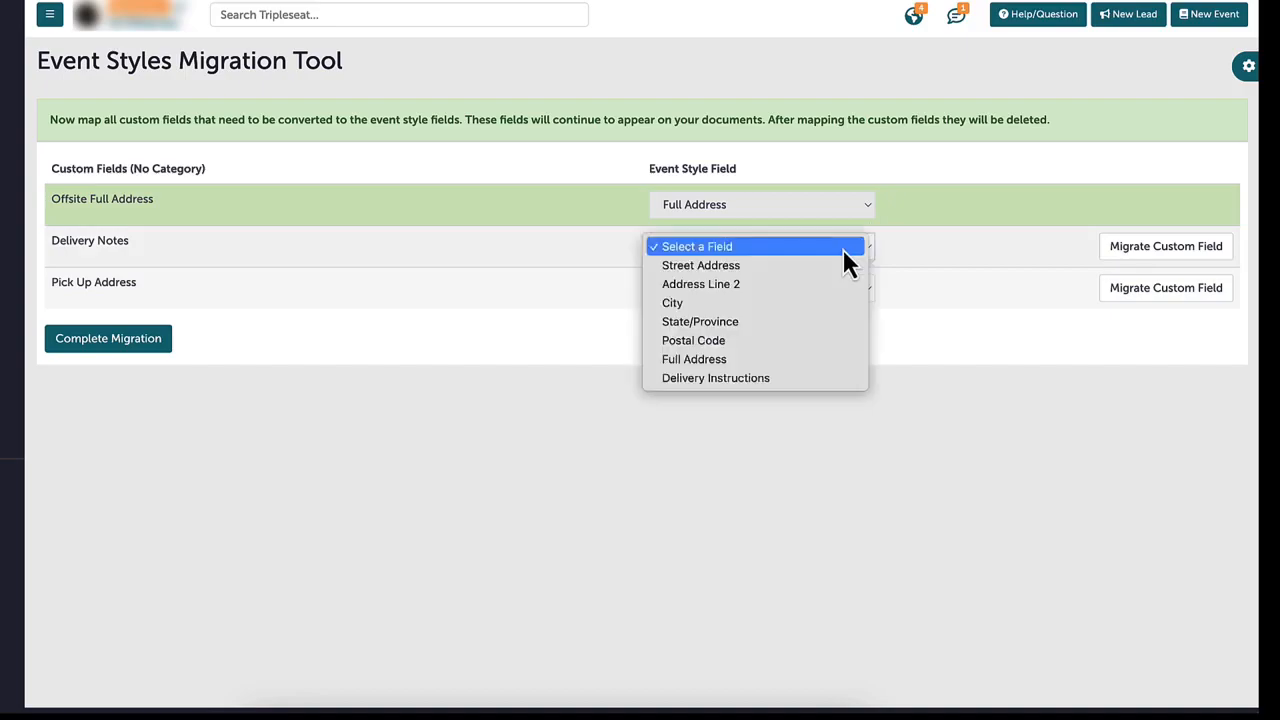
click(821, 381)
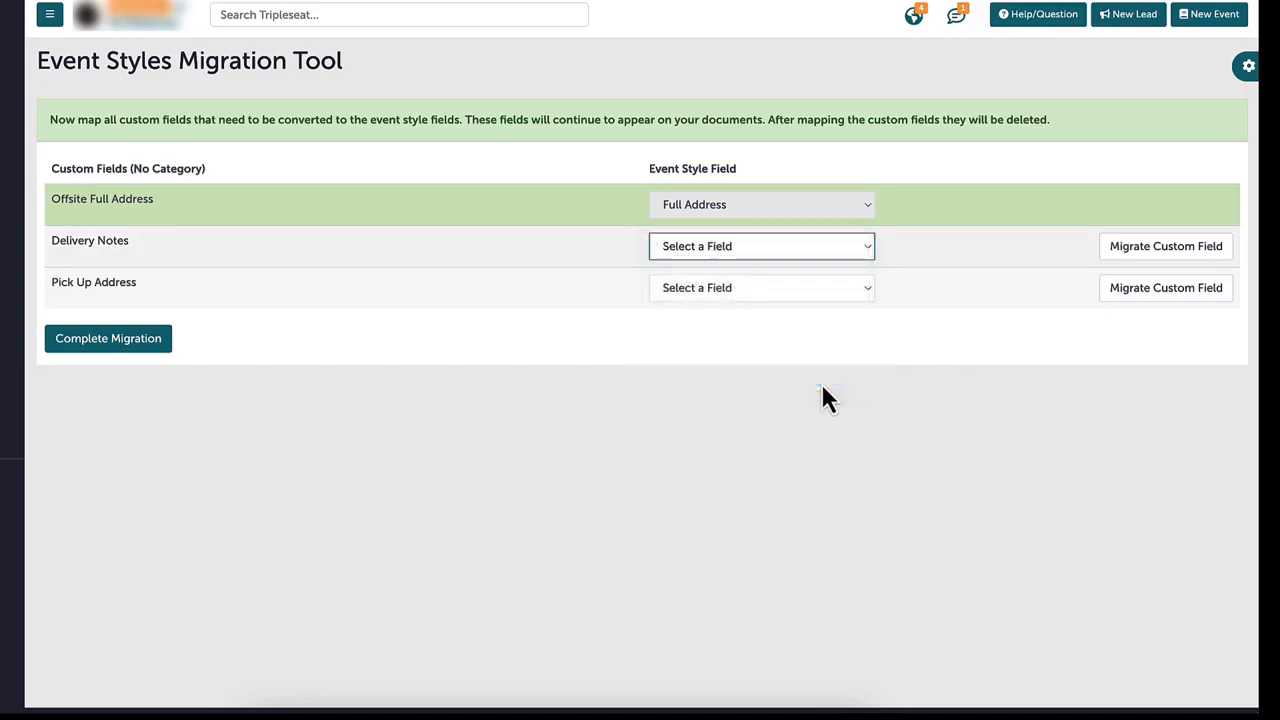
click(1128, 255)
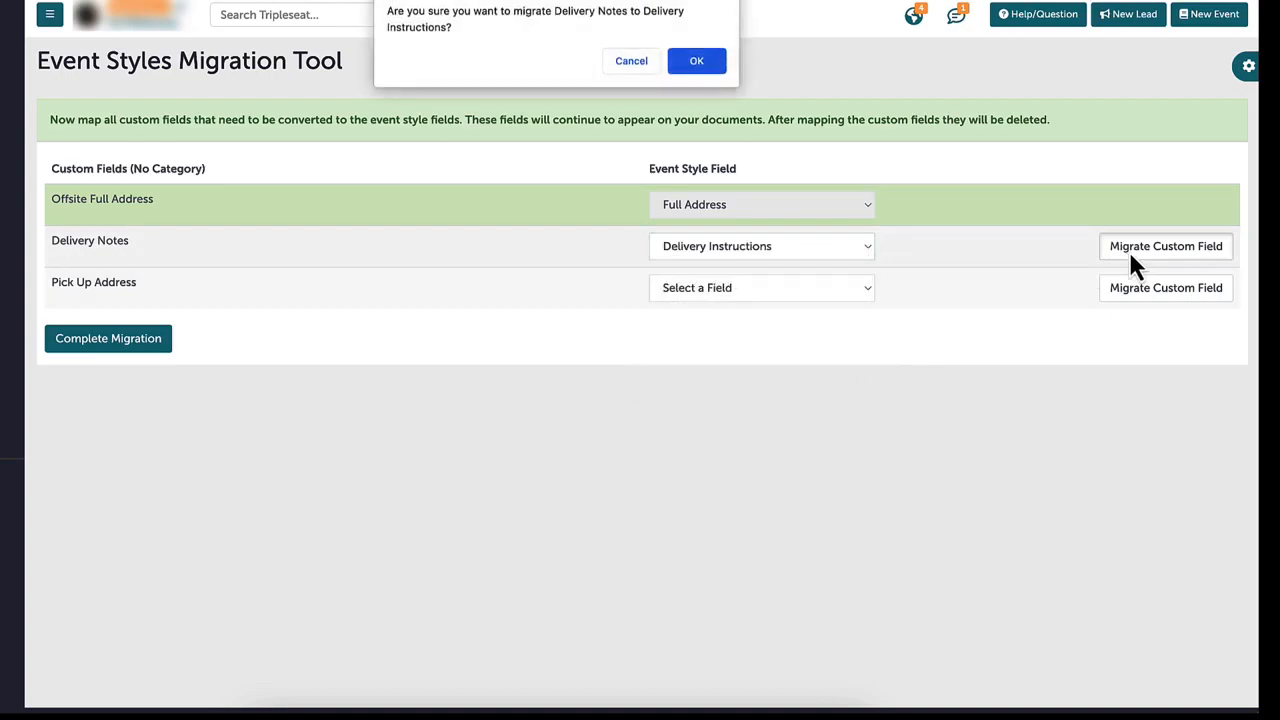
click(698, 62)
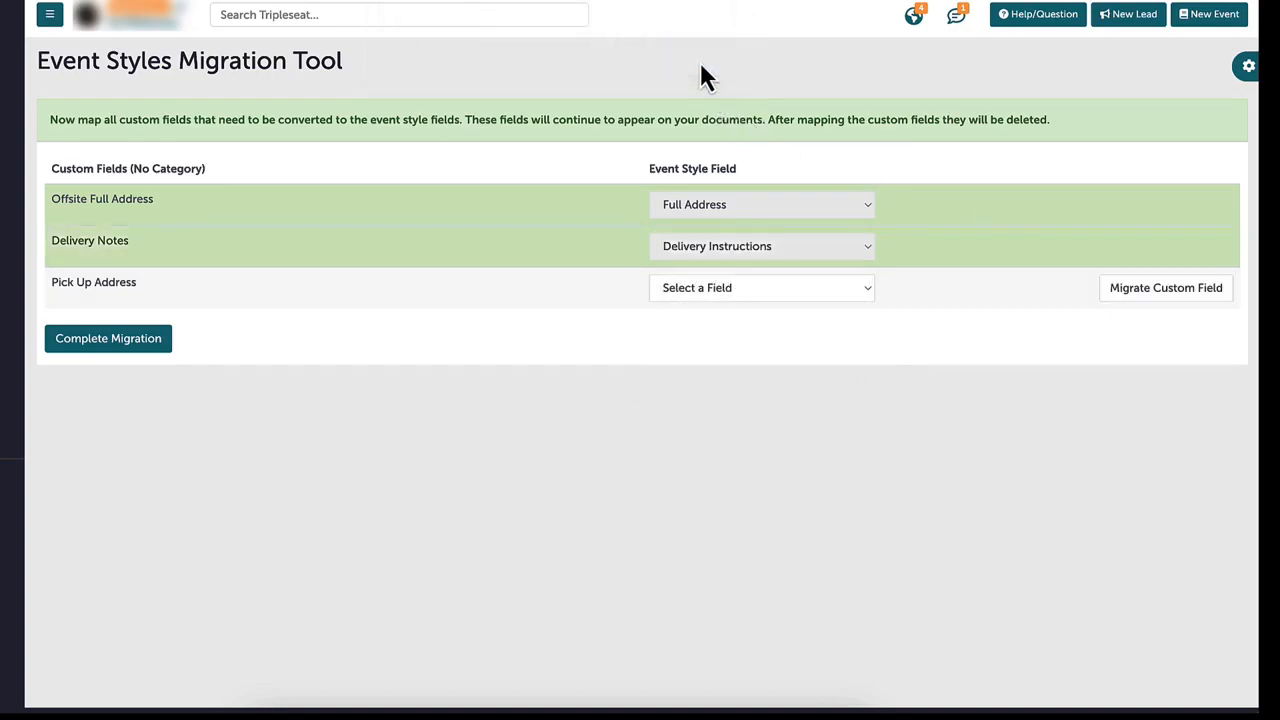
Step: Migrate the Pick Up Address custom field to Full Address and complete the event styles migration
click(806, 290)
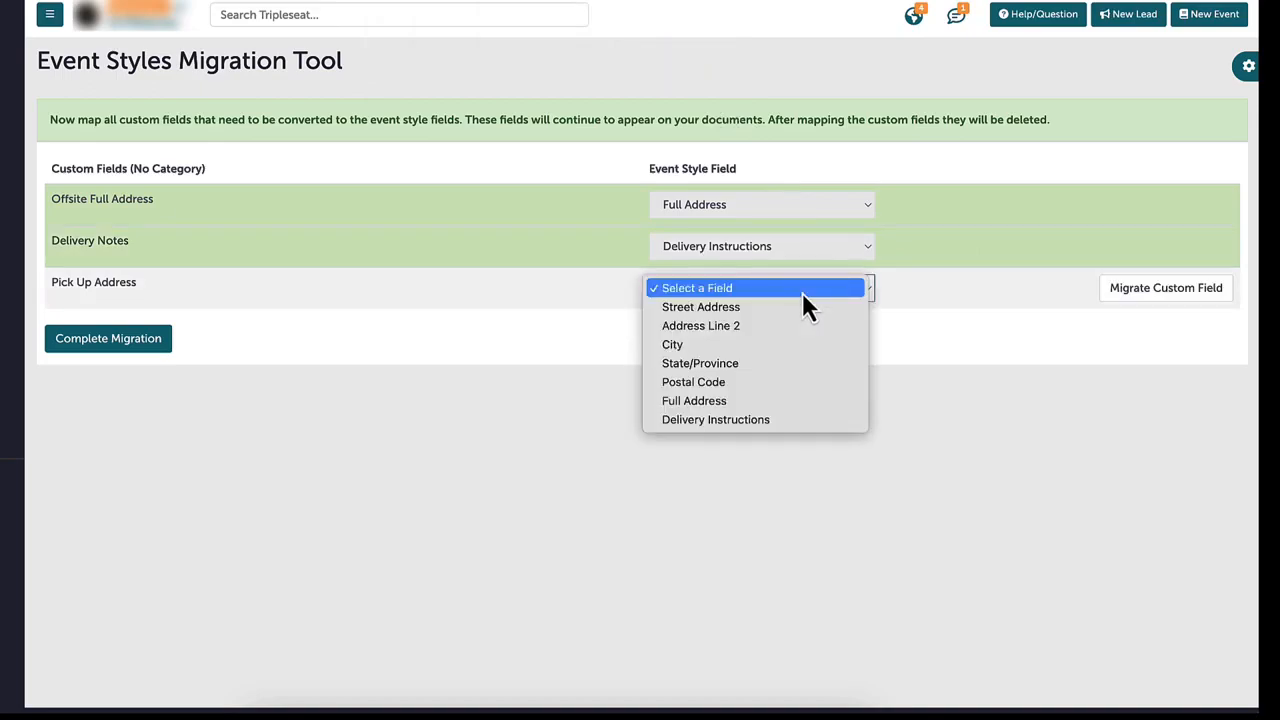
click(806, 401)
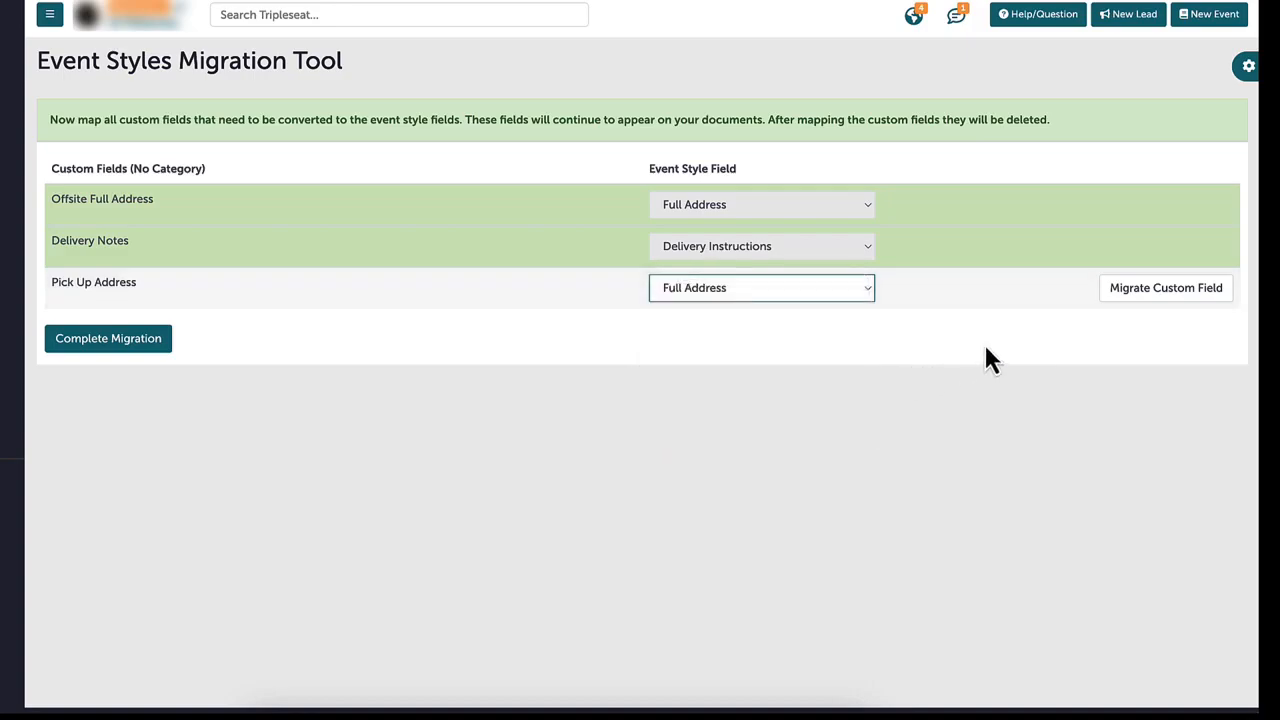
click(1129, 295)
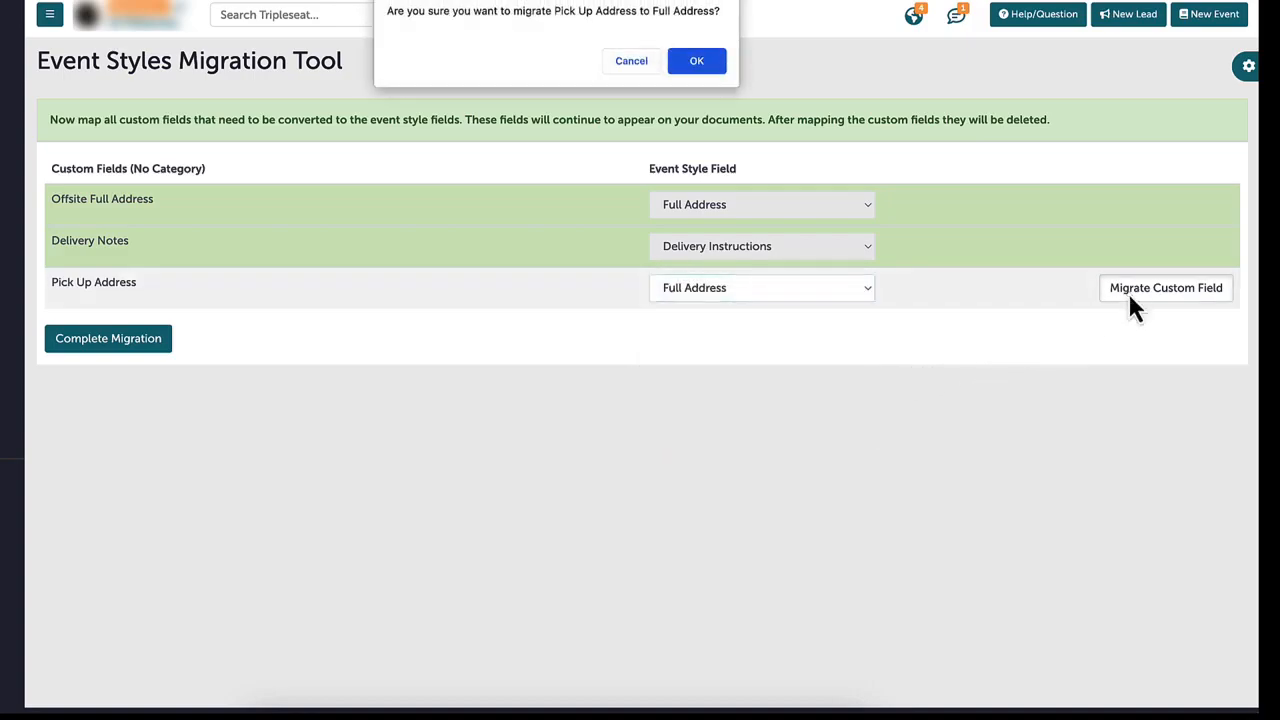
click(709, 66)
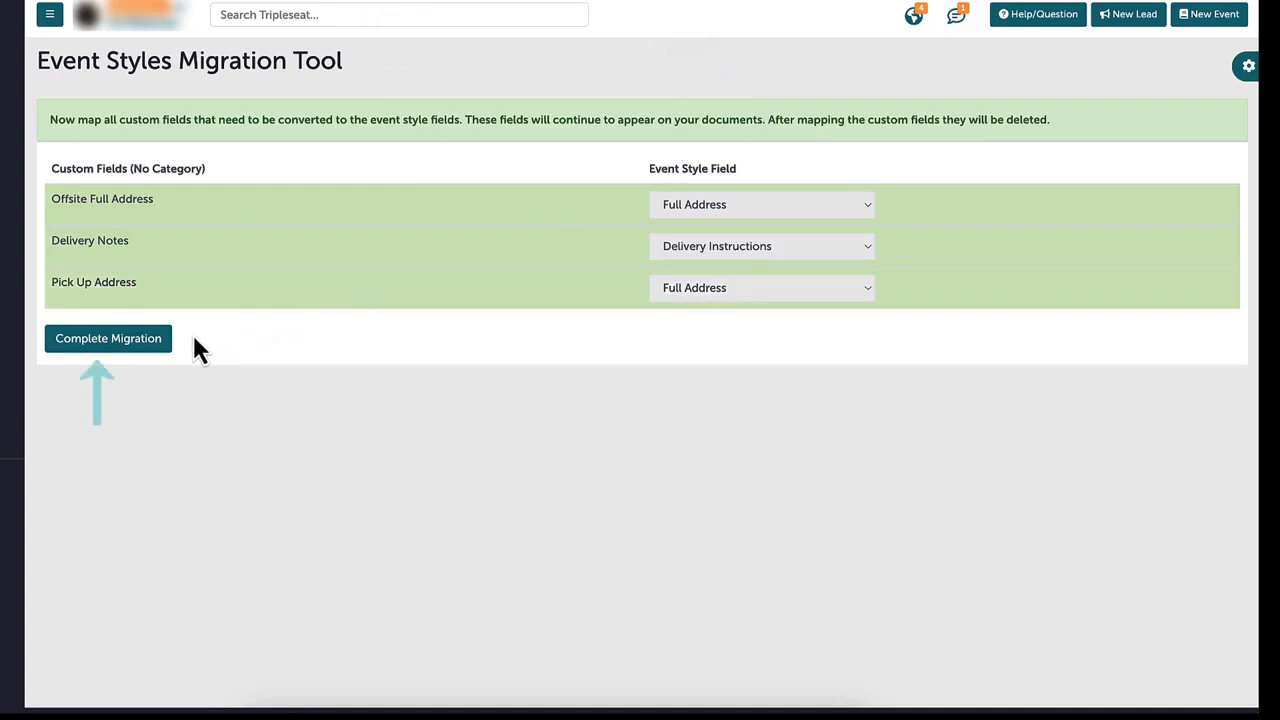
click(147, 345)
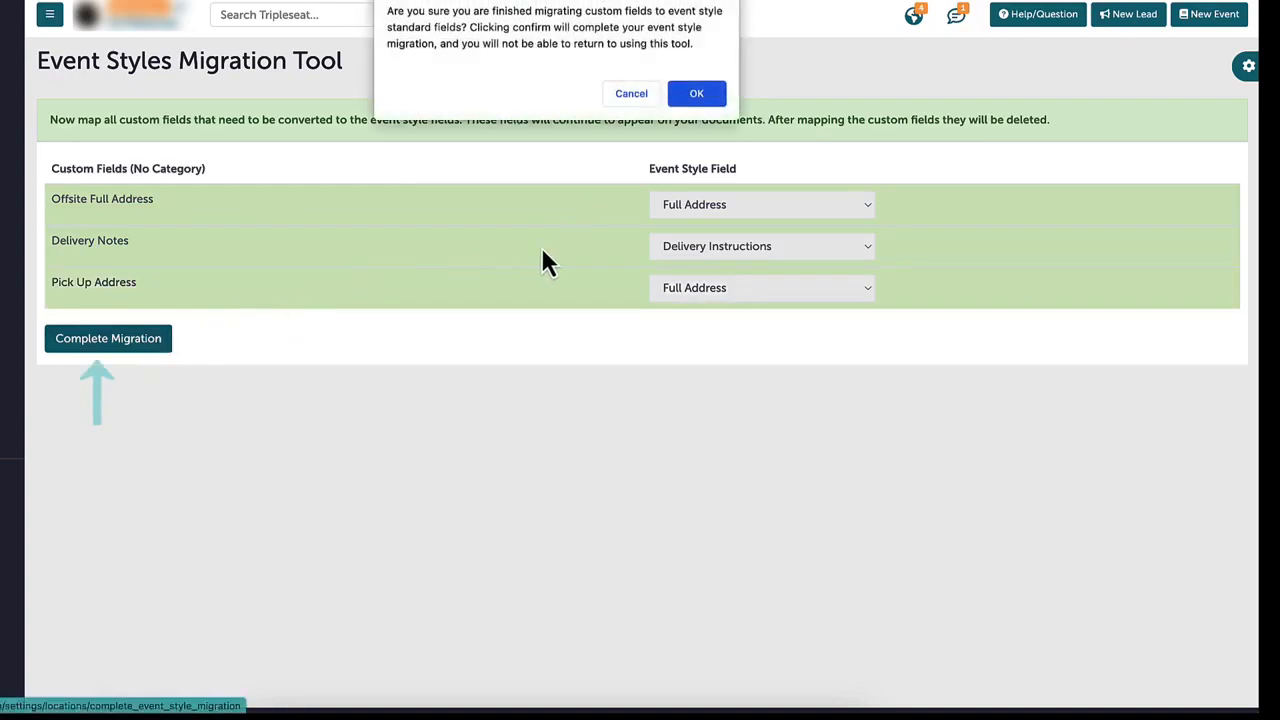
click(704, 98)
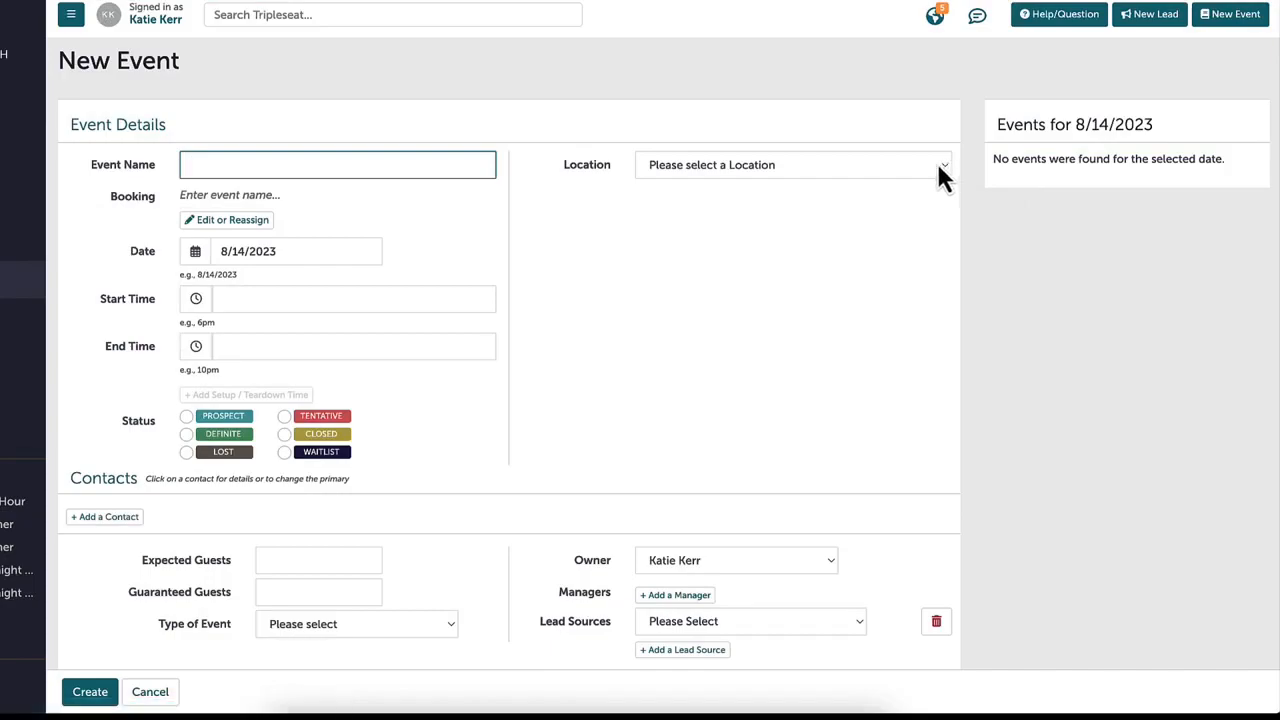
Step: Set the new event's location to Lakeview Restaurant and review the event styles available there
click(938, 168)
click(927, 228)
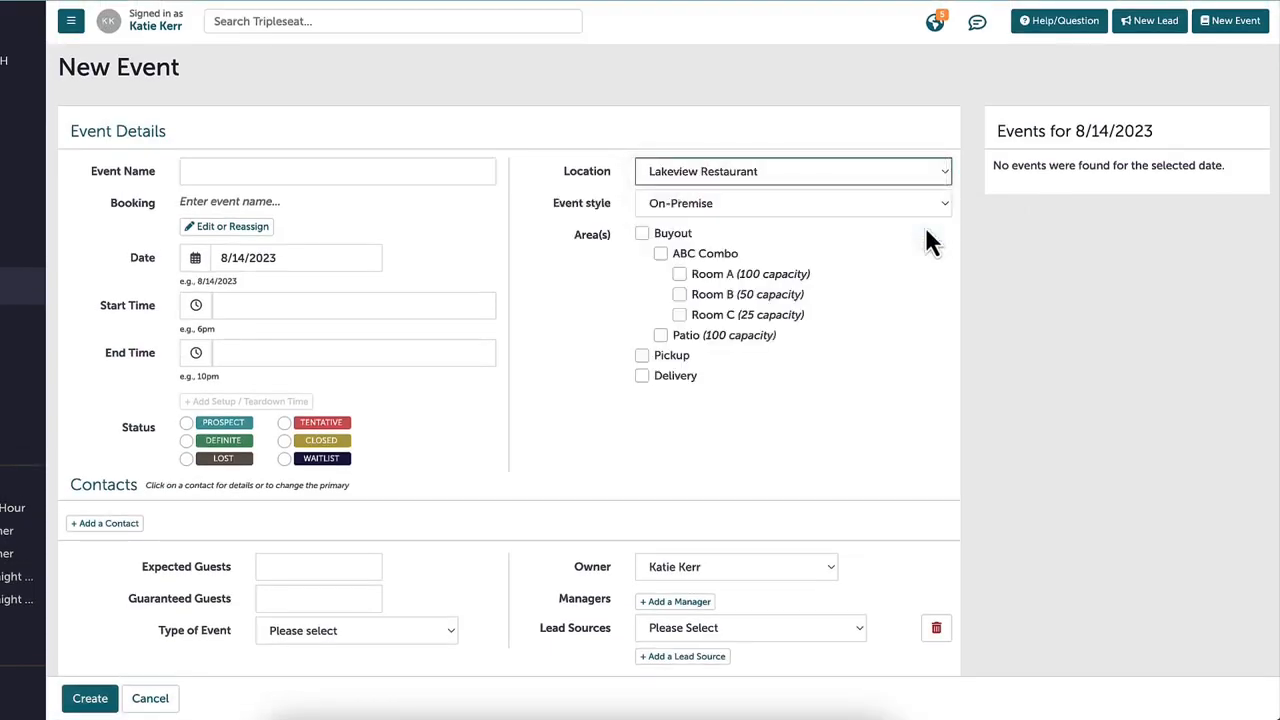
click(942, 206)
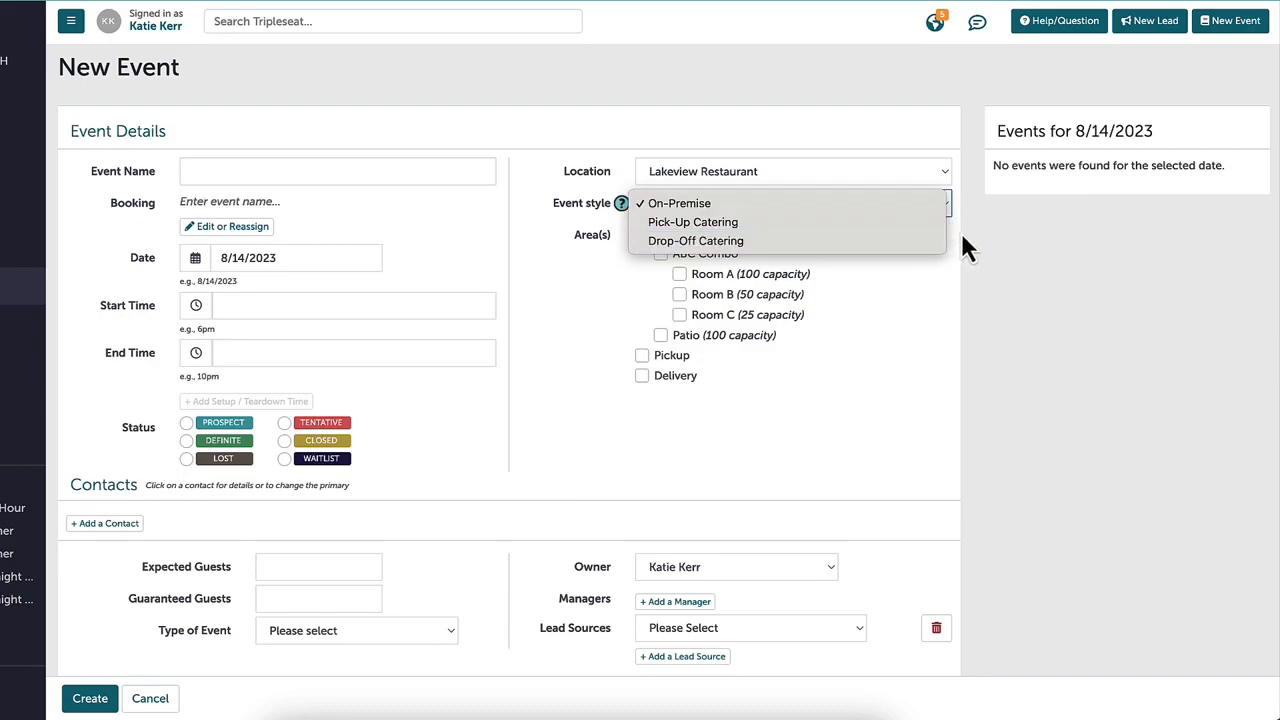
click(965, 248)
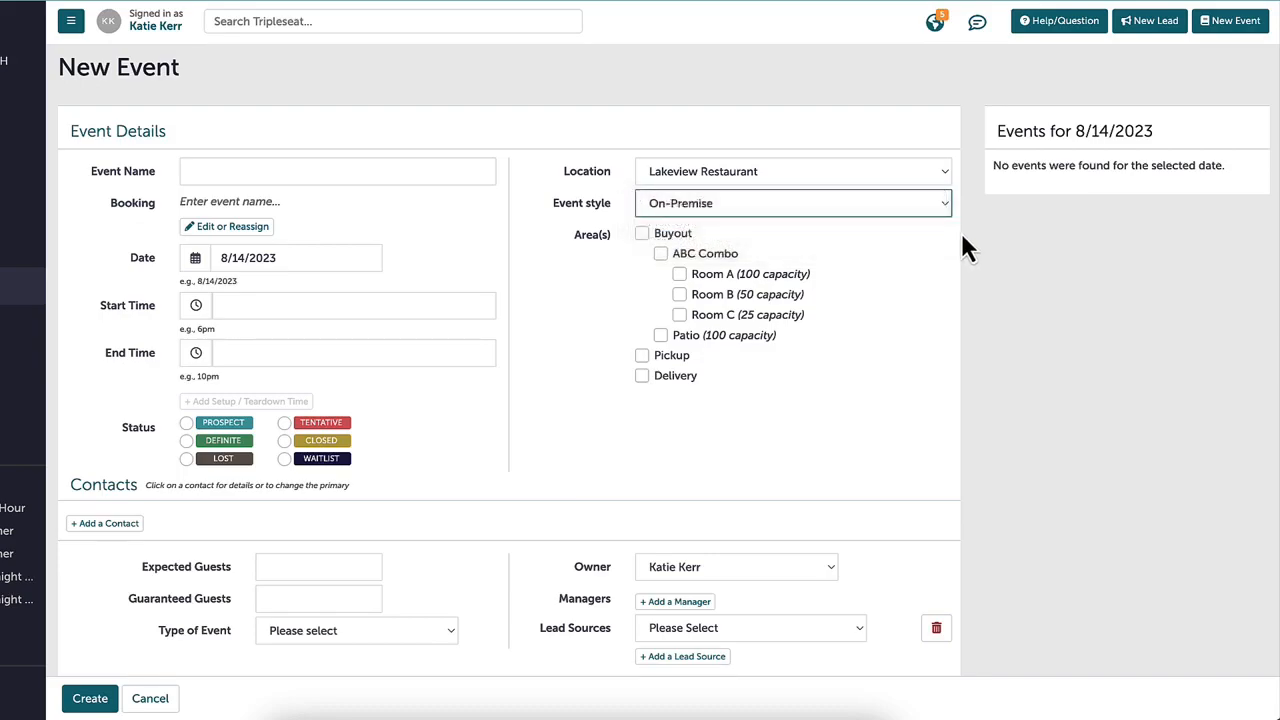
Step: Switch the new event's style to Pick-Up Catering and to Drop-Off Catering to compare the fields each one offers
click(919, 199)
click(920, 202)
click(929, 204)
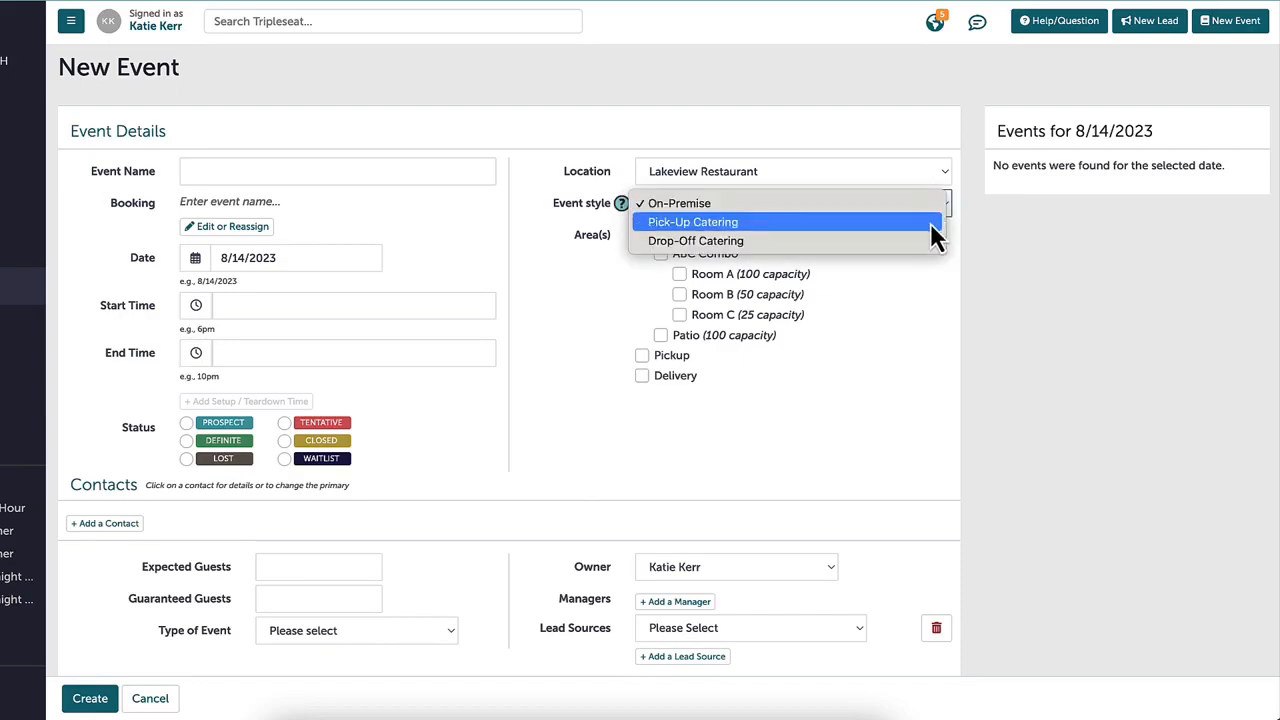
click(933, 222)
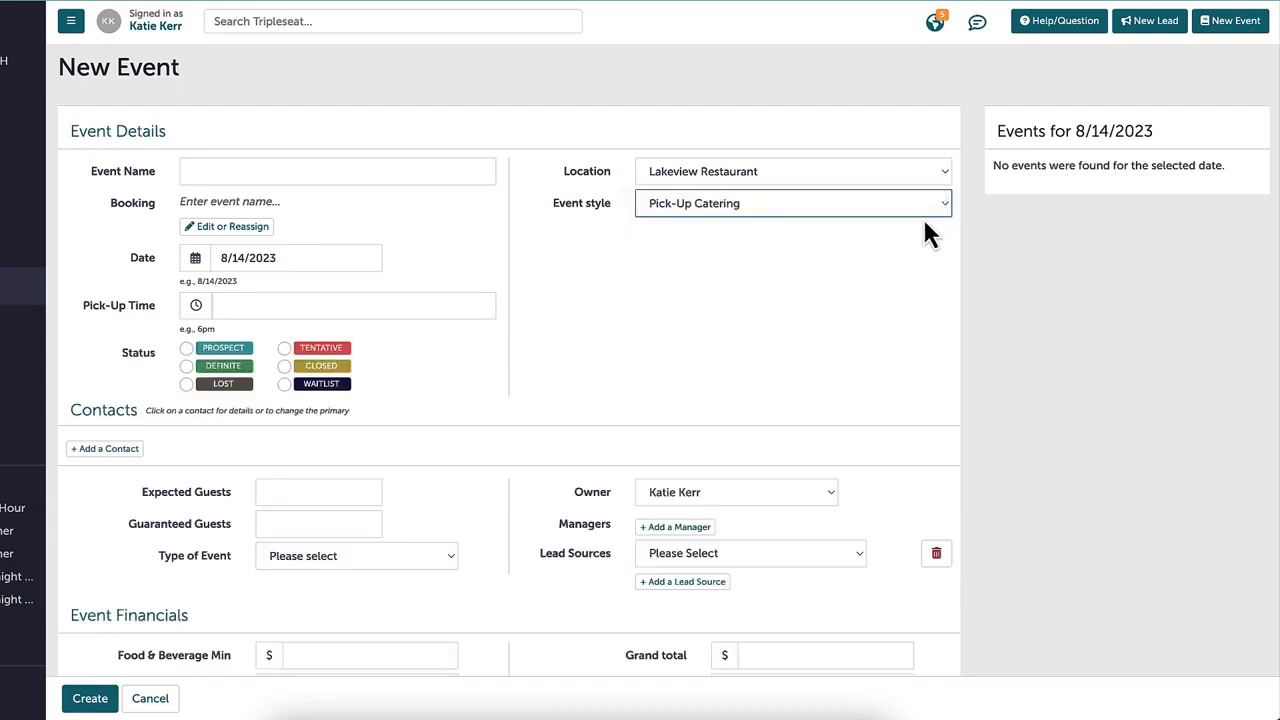
click(929, 205)
click(933, 225)
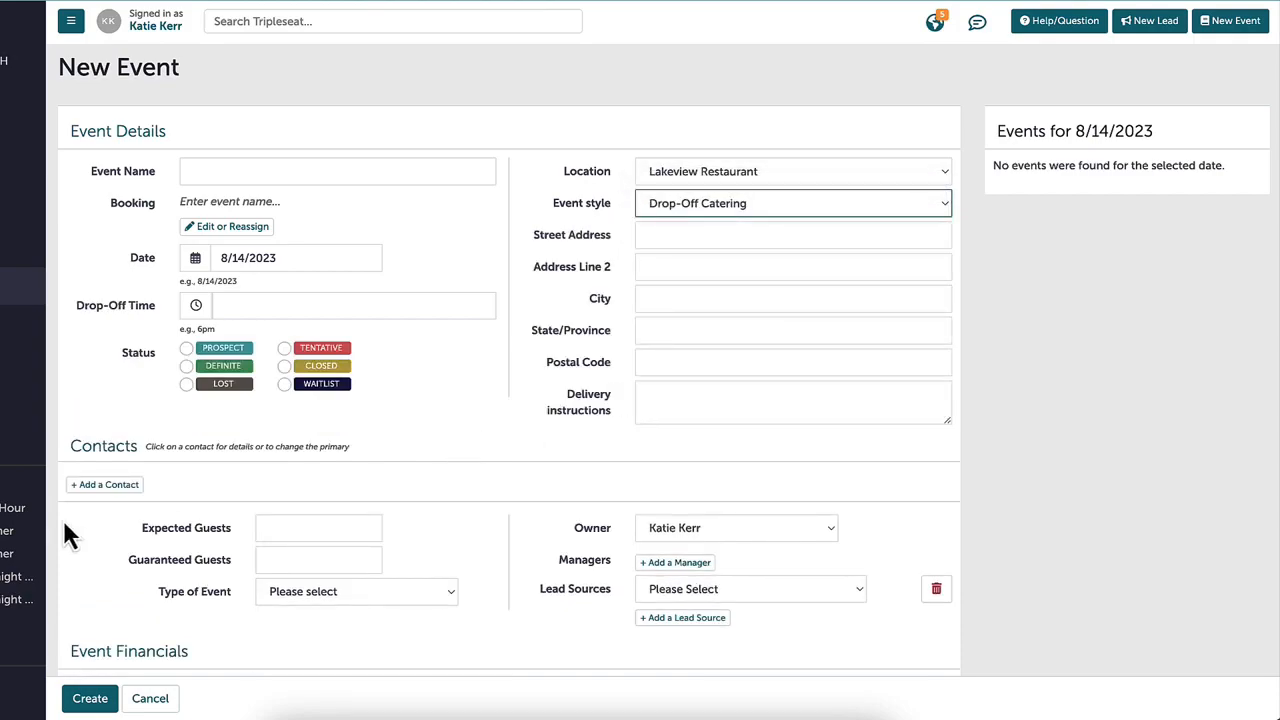
Step: In the location's settings, allow the Large Party Reservation and Full-Service Catering event styles
scroll(13, 634, down, 2)
click(13, 634)
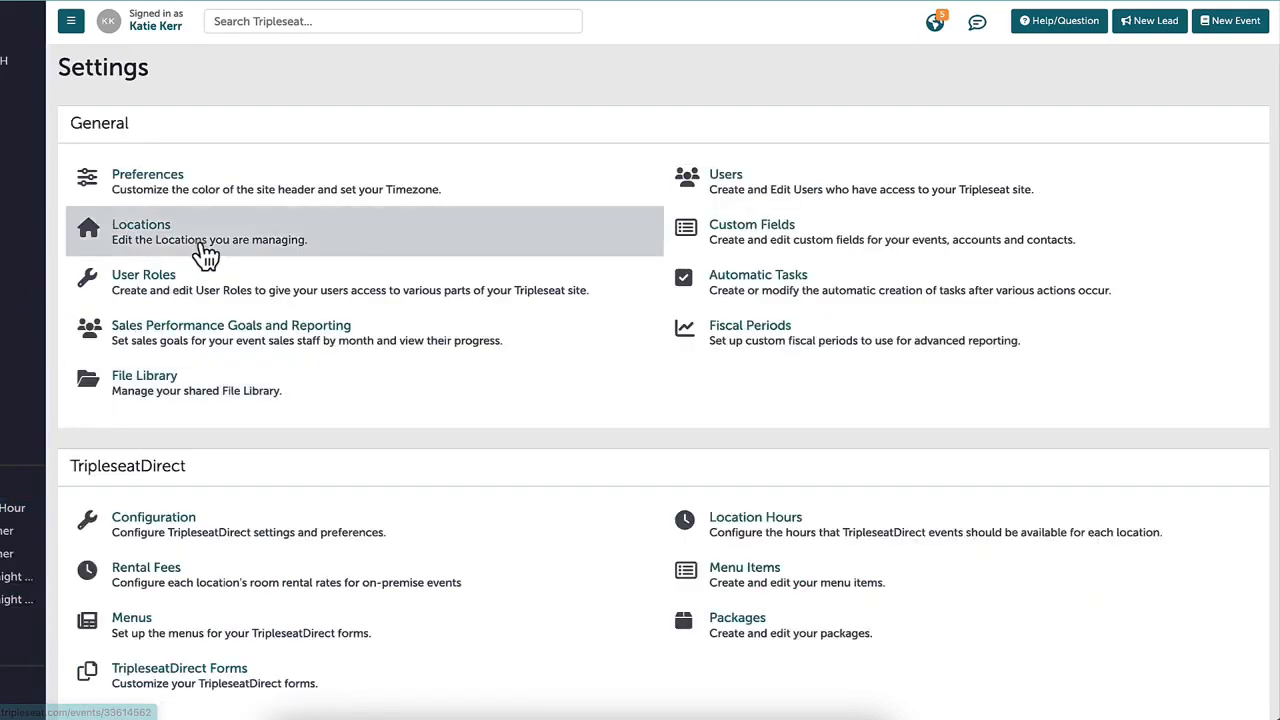
click(205, 250)
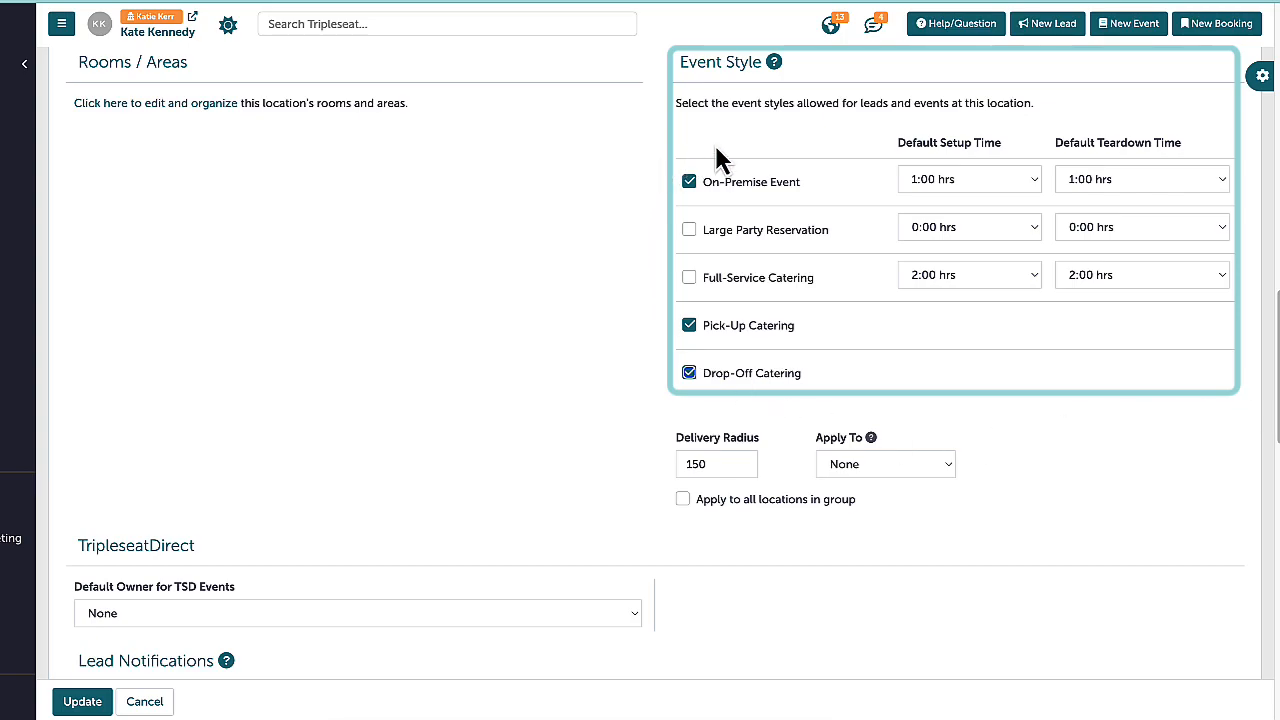
click(690, 231)
click(690, 279)
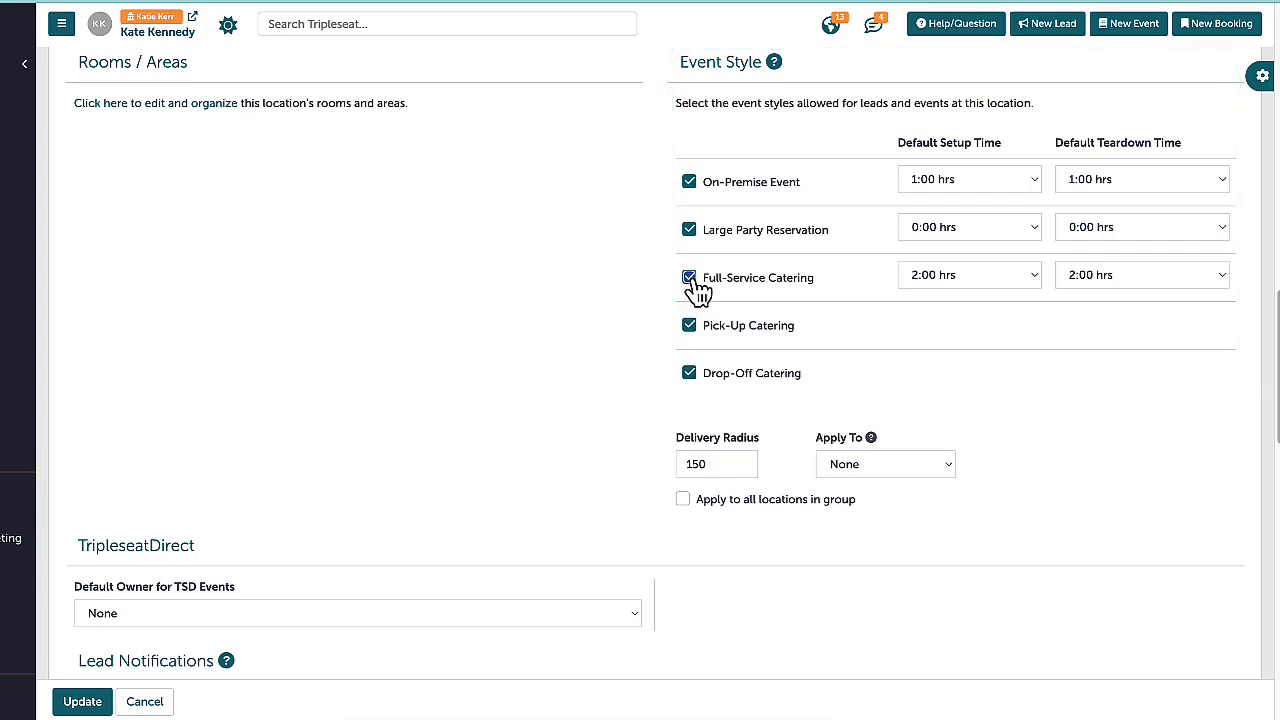